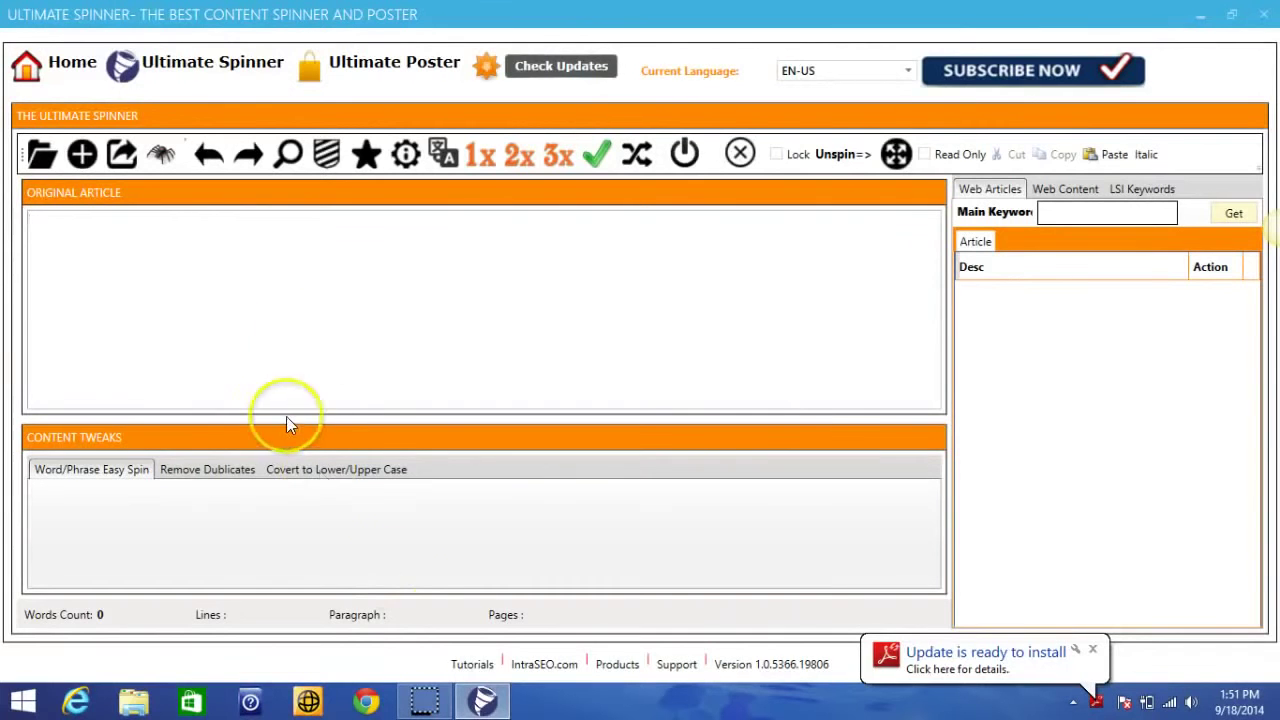
- Import the Garcinia Cambogia Review text file as the original article
left_click(1093, 650)
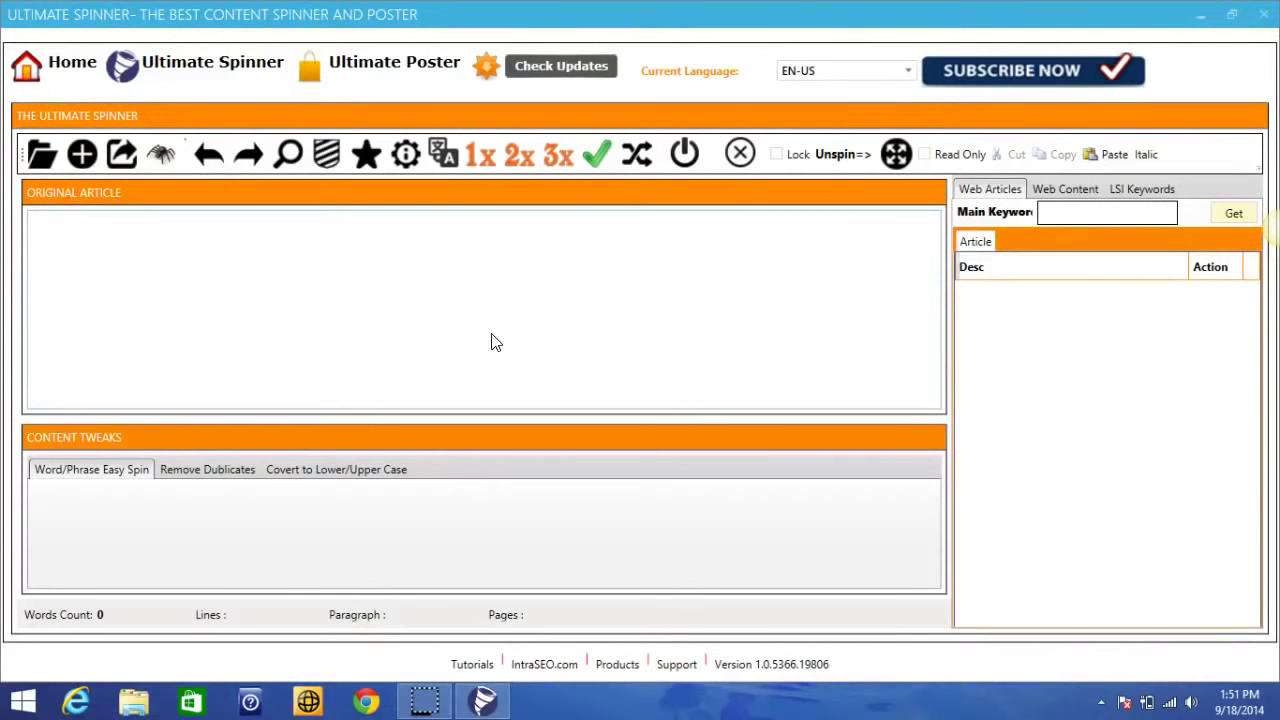
left_click(40, 153)
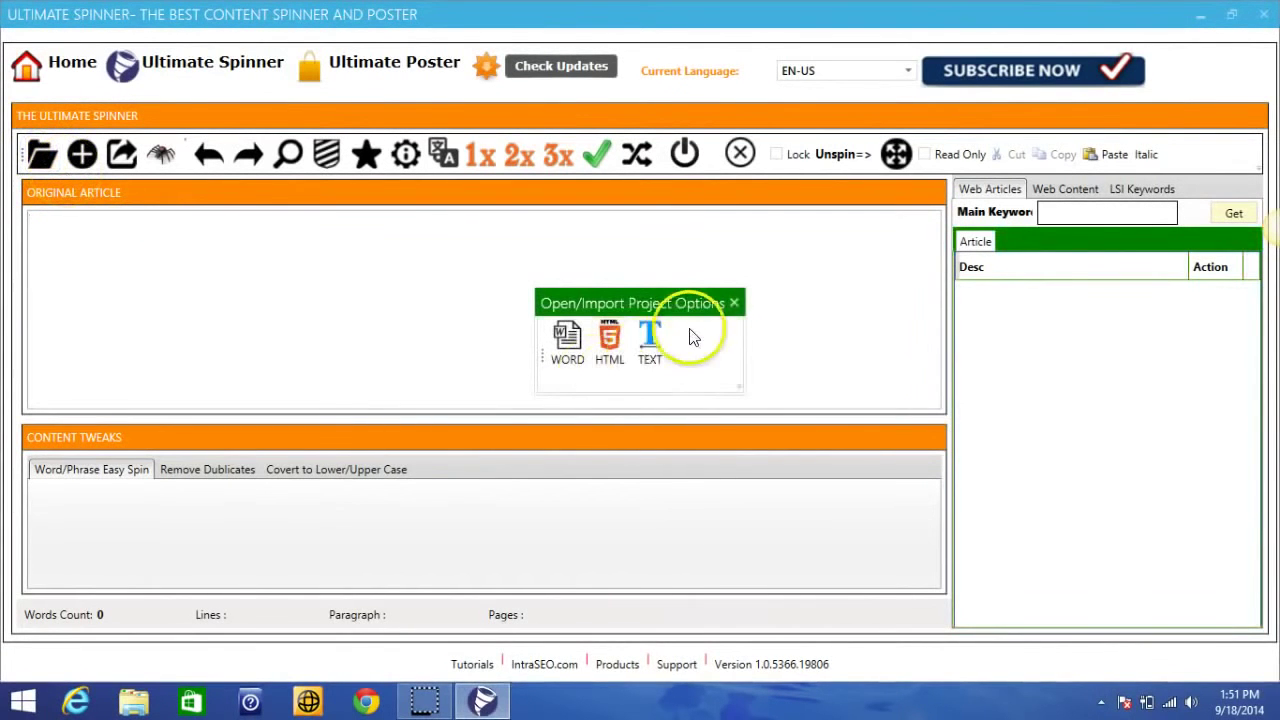
left_click(650, 327)
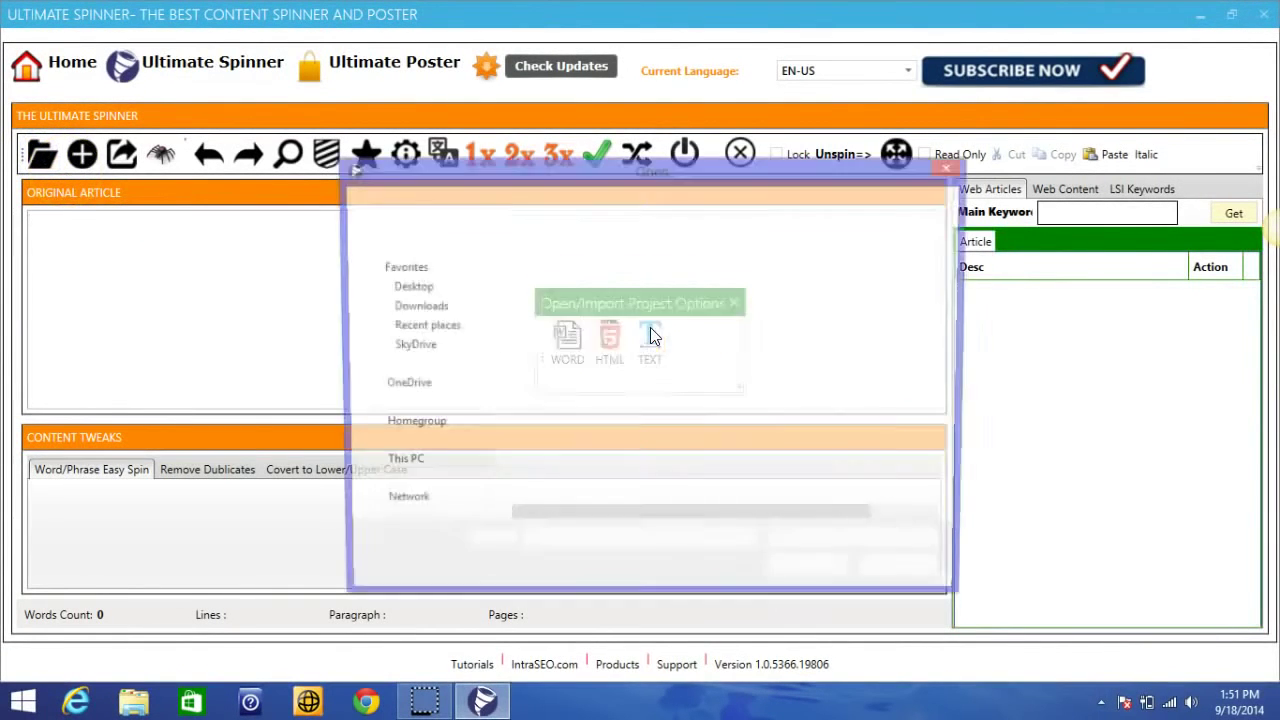
double_click(640, 287)
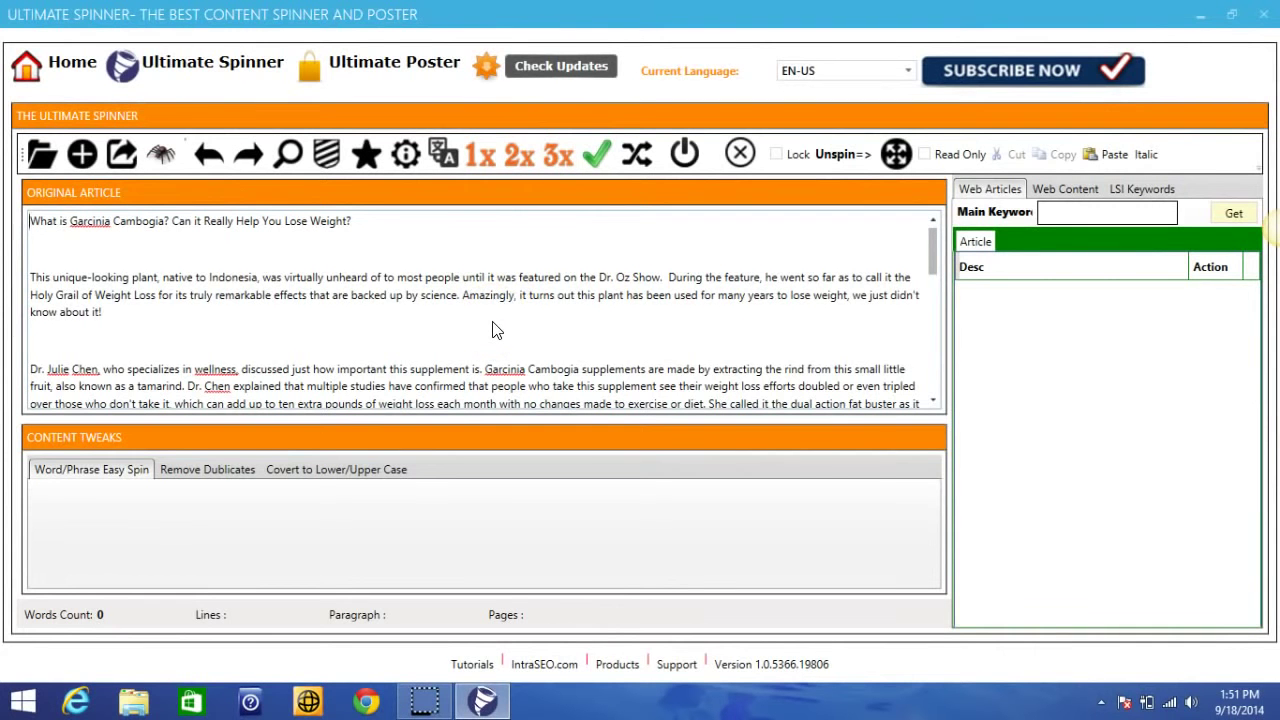
- Run a 1x one-word spin on the Garcinia Cambogia article, turning its 931 words into spintax
left_click_drag(493, 330, 480, 237)
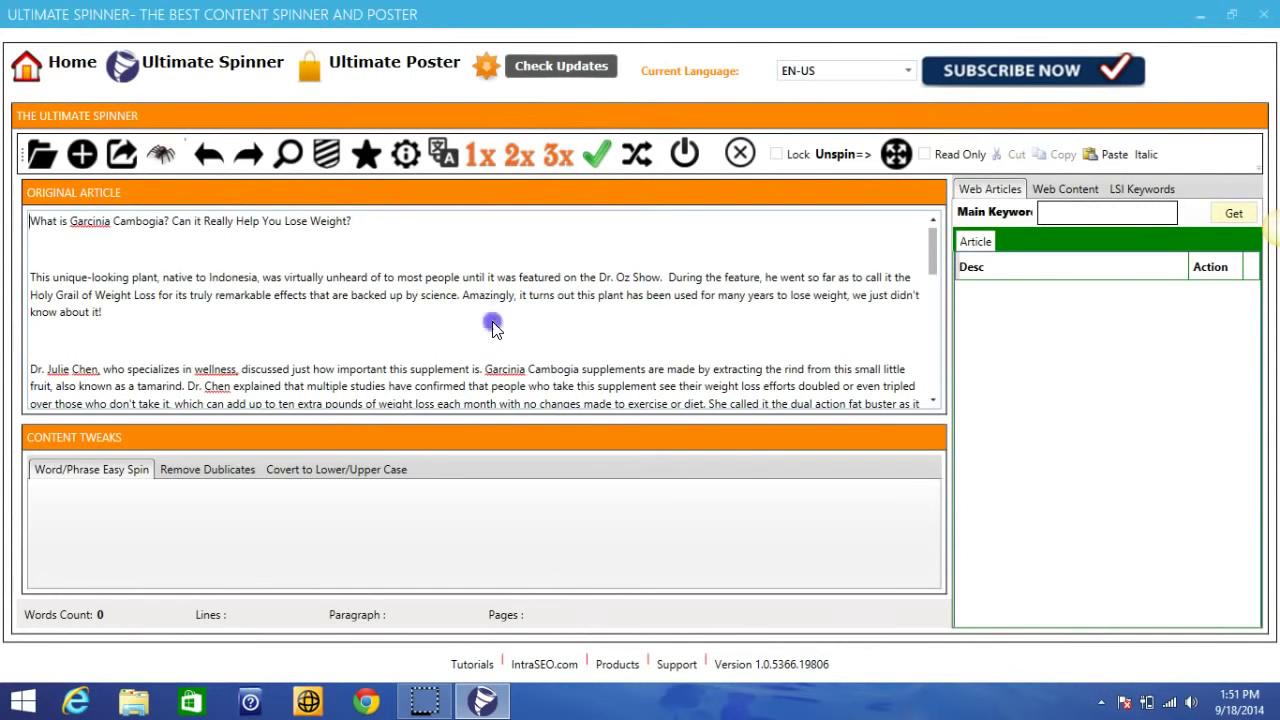
left_click(480, 237)
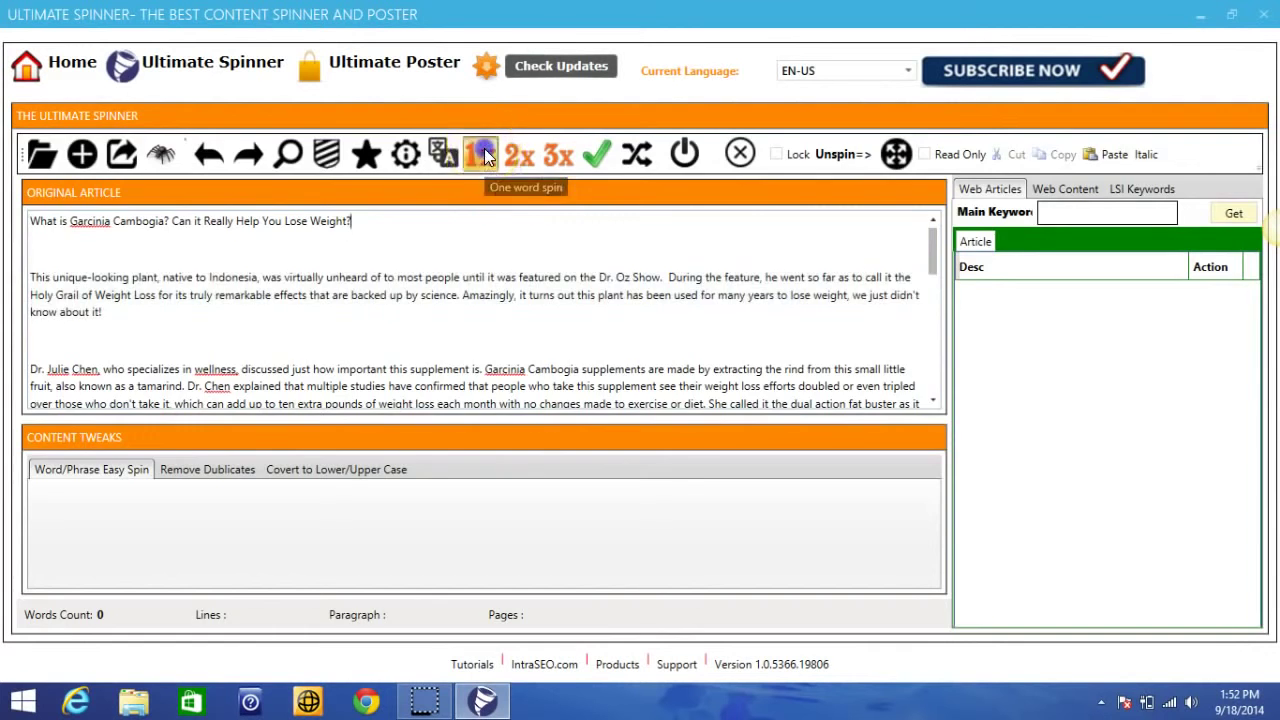
left_click(484, 152)
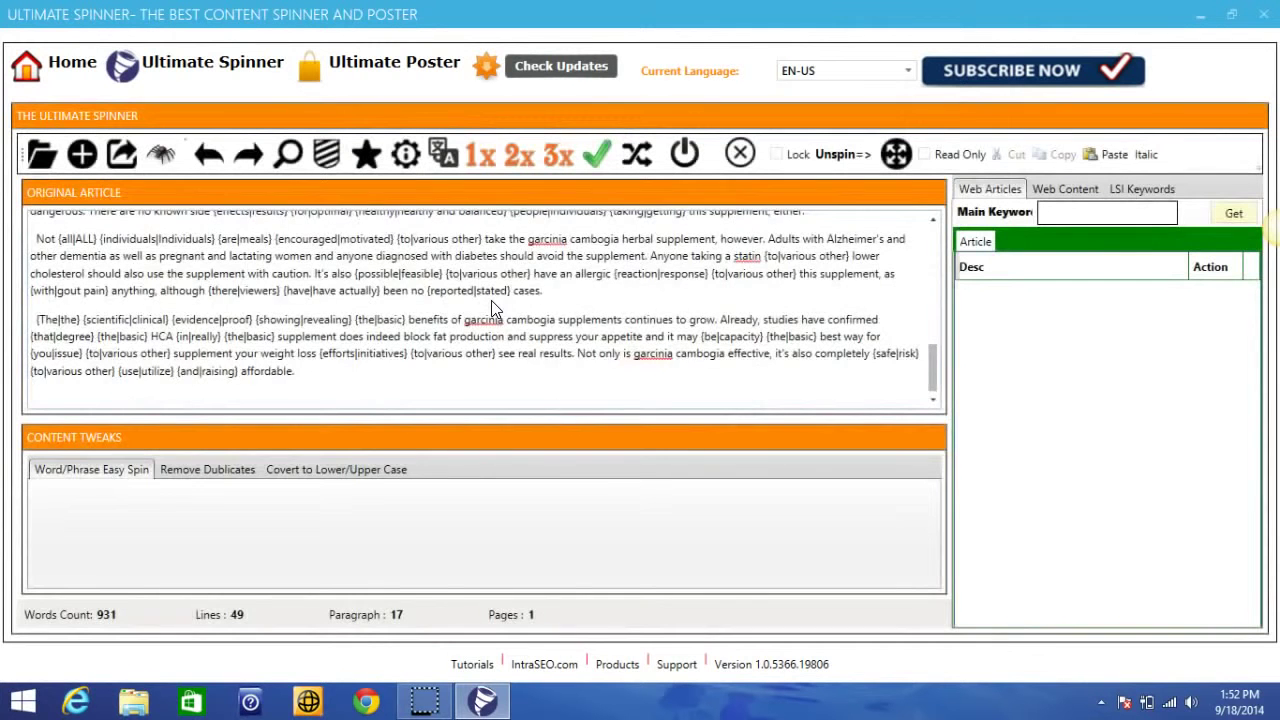
scroll(492, 308, "up", 10)
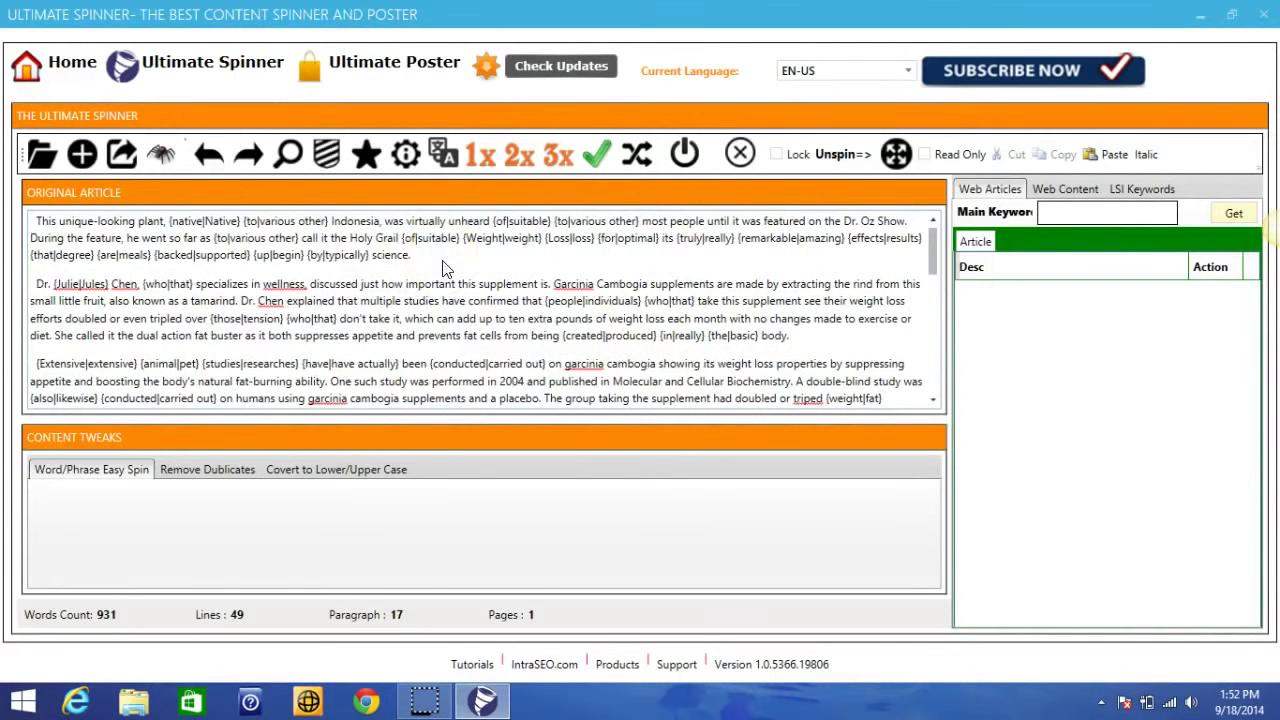
- In the Unspinner, regenerate unspun versions until a readable 908-word article appears
left_click(896, 155)
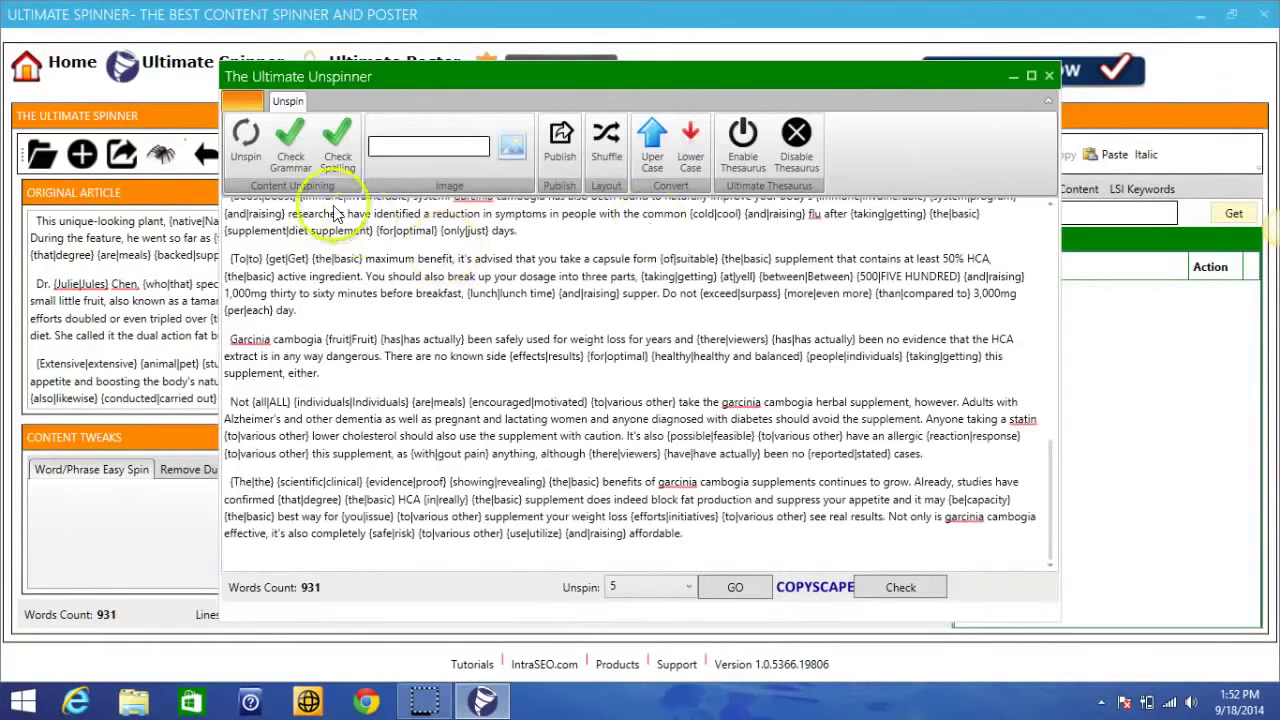
left_click(246, 140)
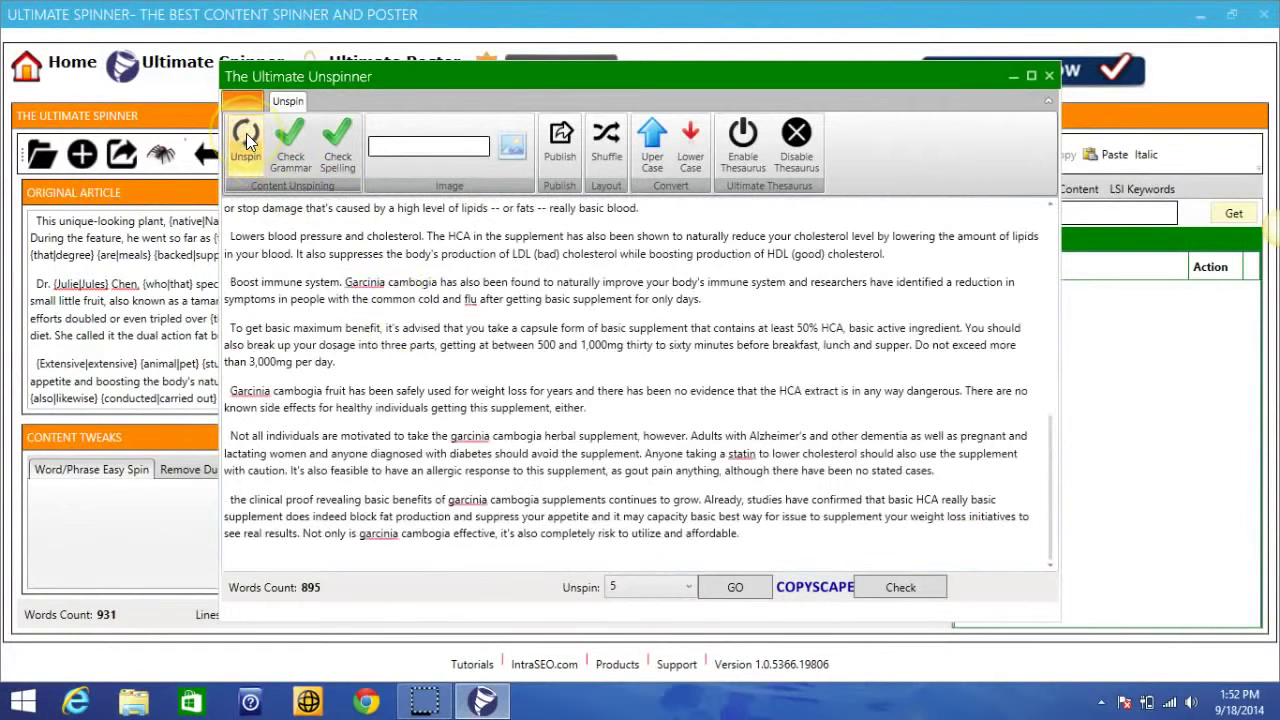
scroll(430, 333, "up", 10)
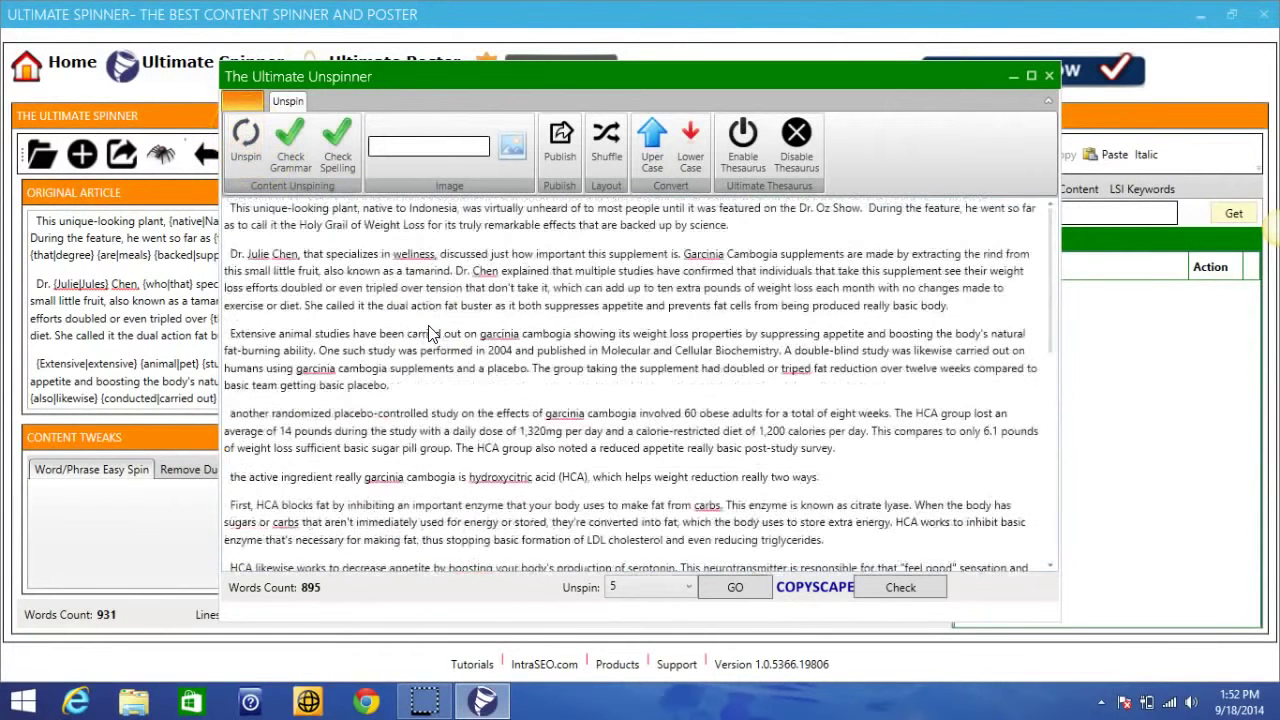
left_click(255, 157)
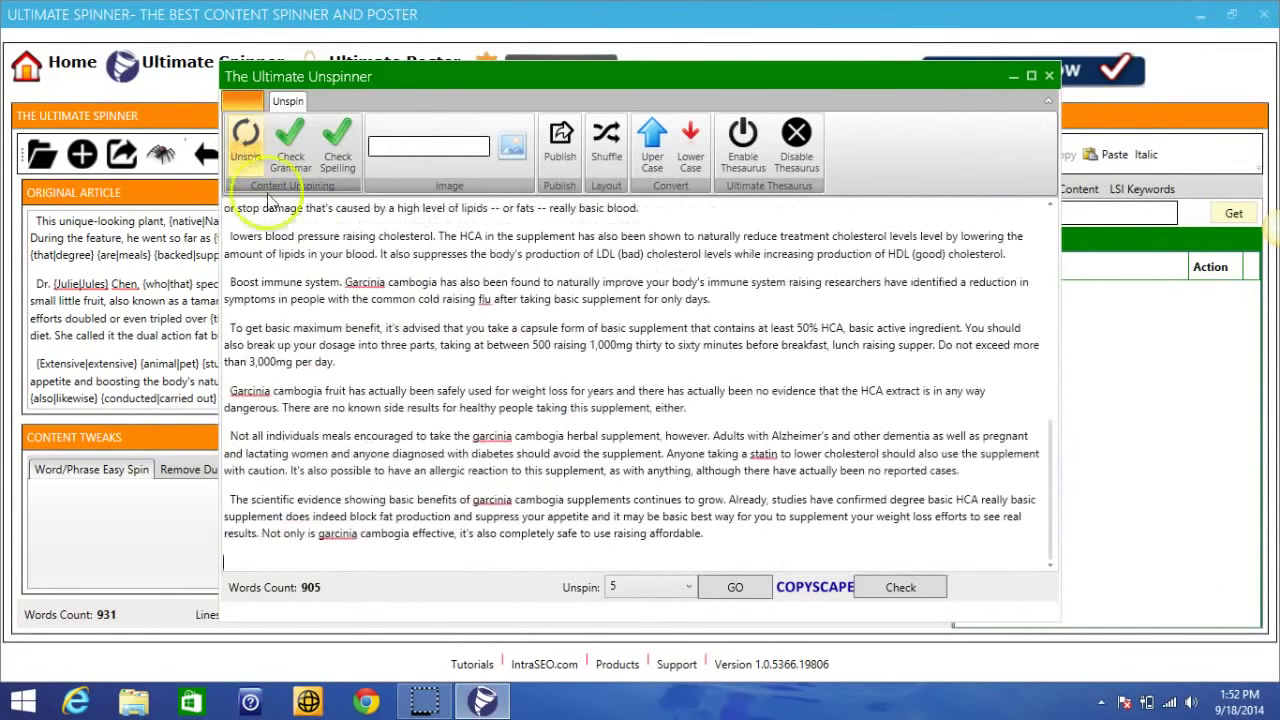
scroll(320, 340, "up", 10)
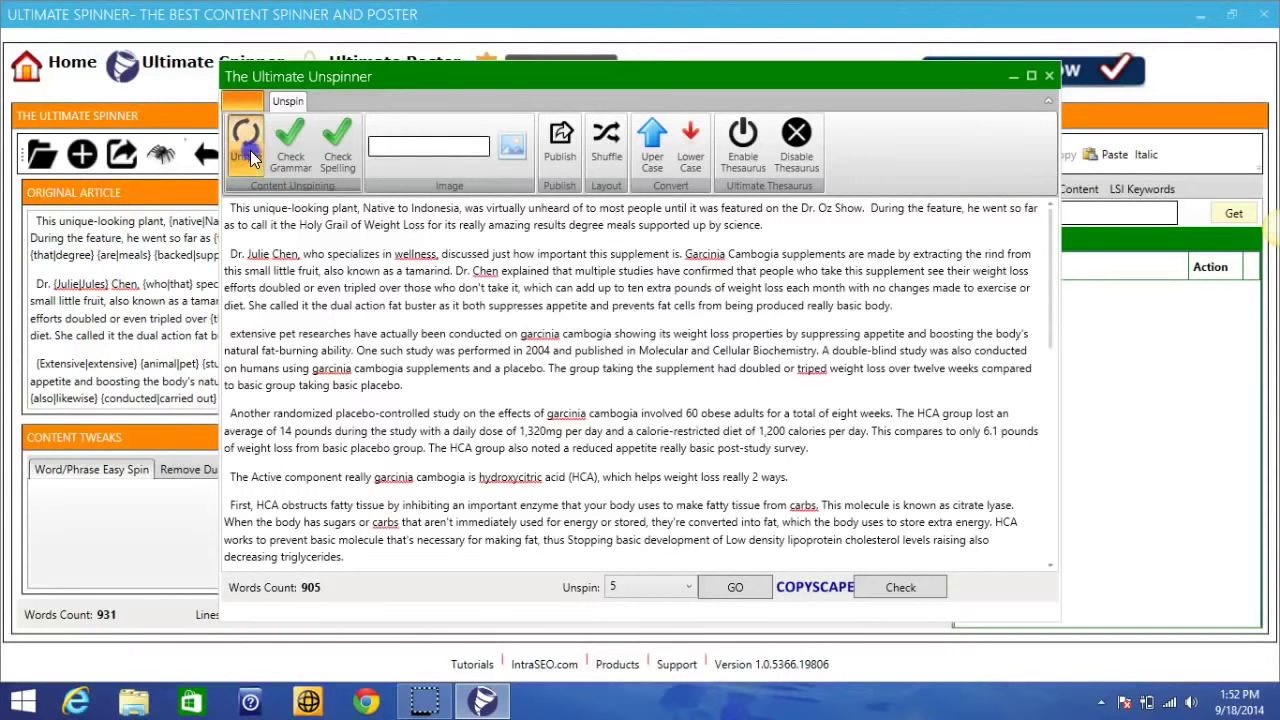
left_click(250, 150)
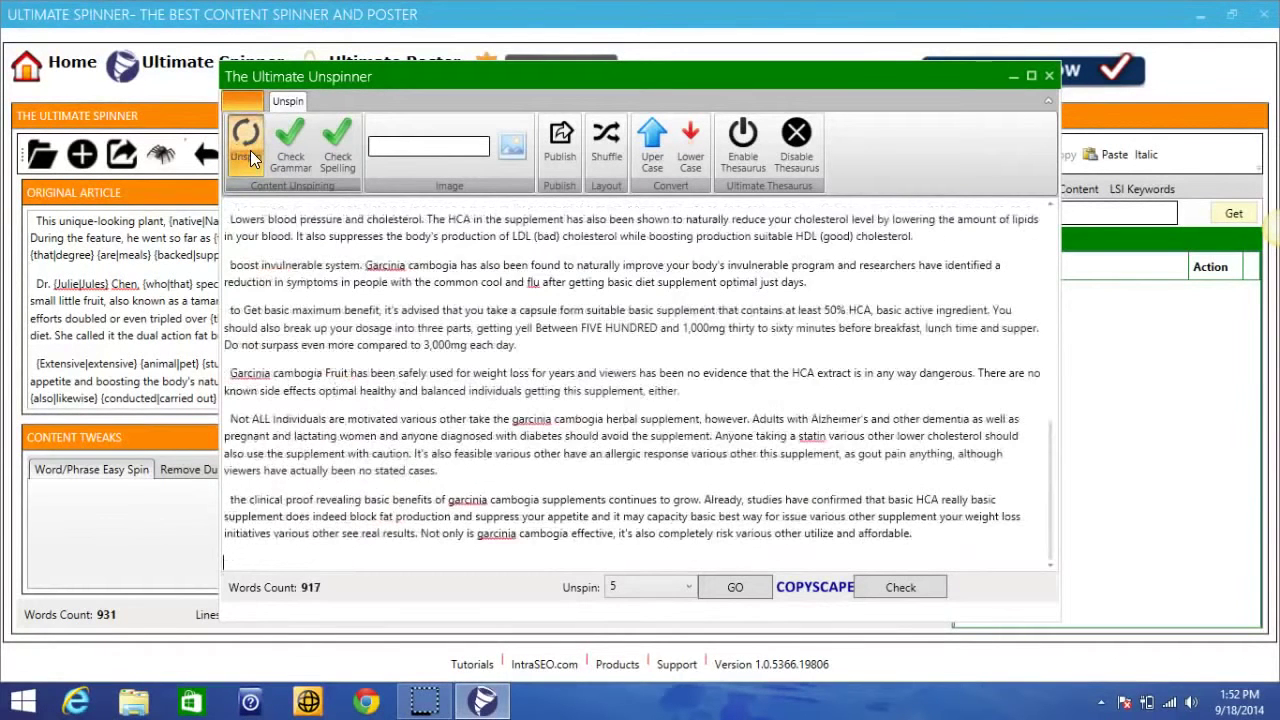
left_click(250, 150)
left_click(250, 150)
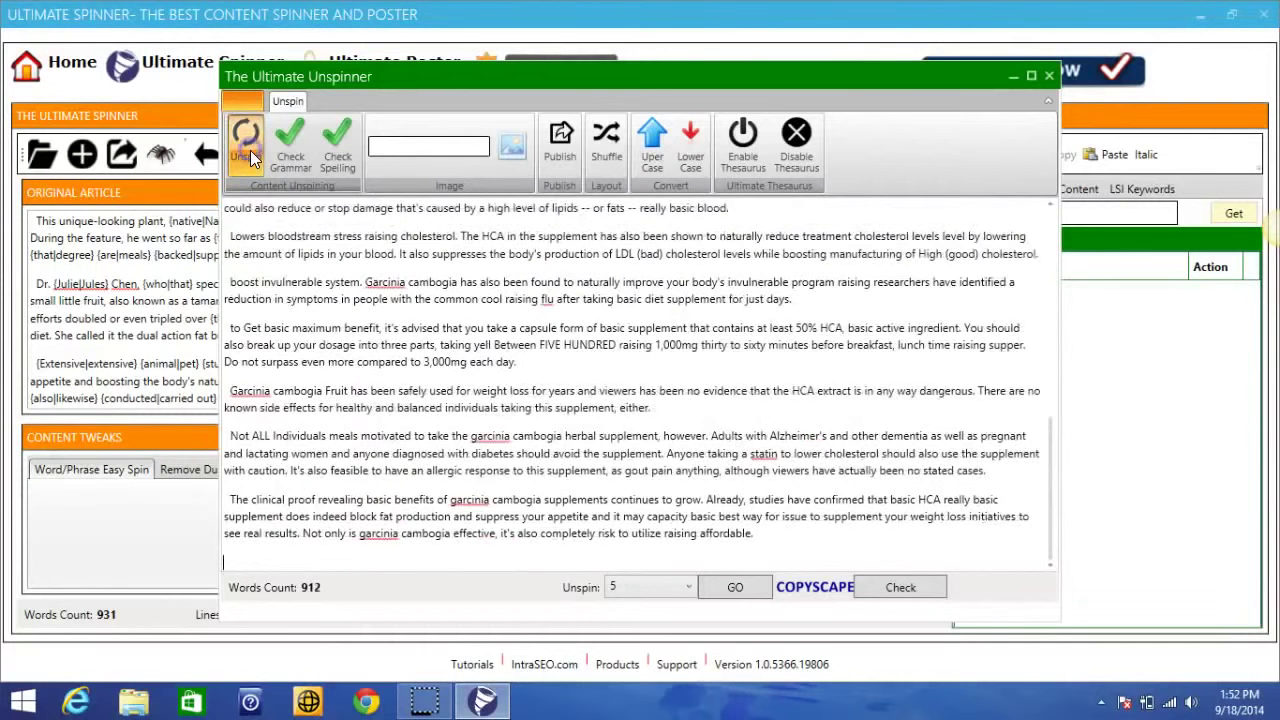
left_click(250, 150)
left_click(250, 150)
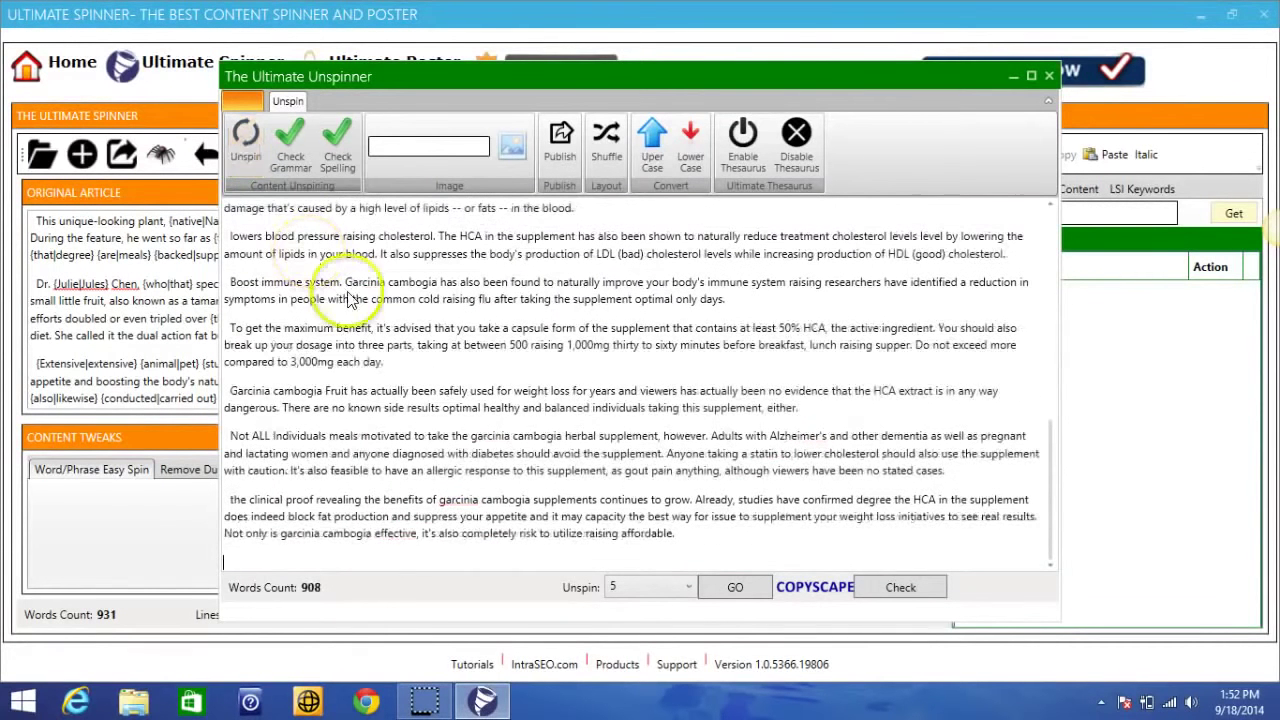
left_click(564, 168)
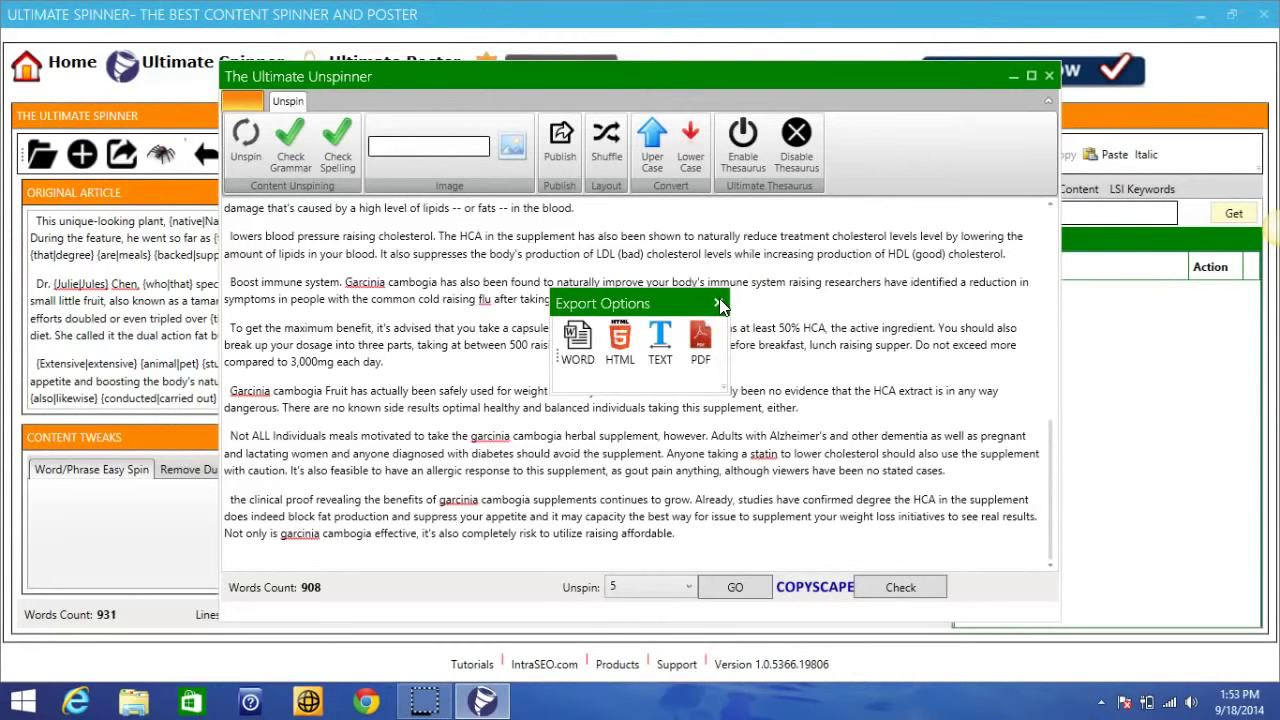
left_click(720, 303)
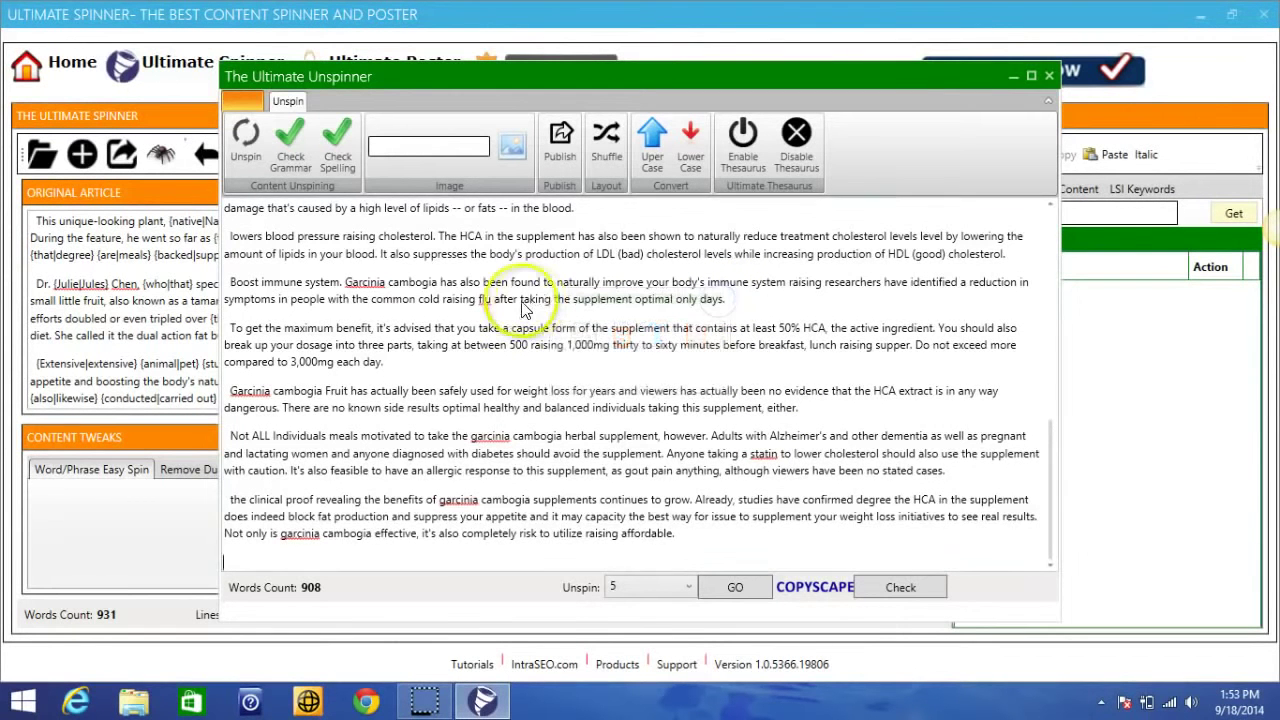
key("ctrl+a")
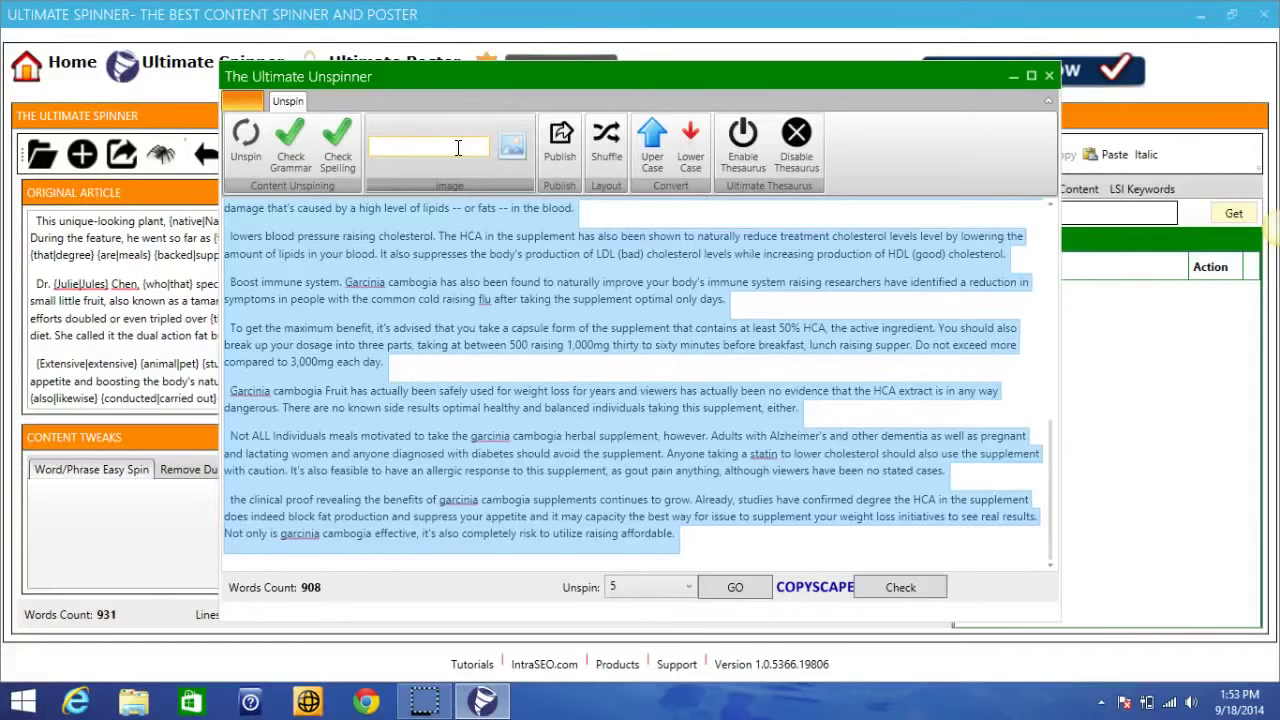
- Search images for the keyword 'garcinia' after the missing-keyword warning
left_click(511, 149)
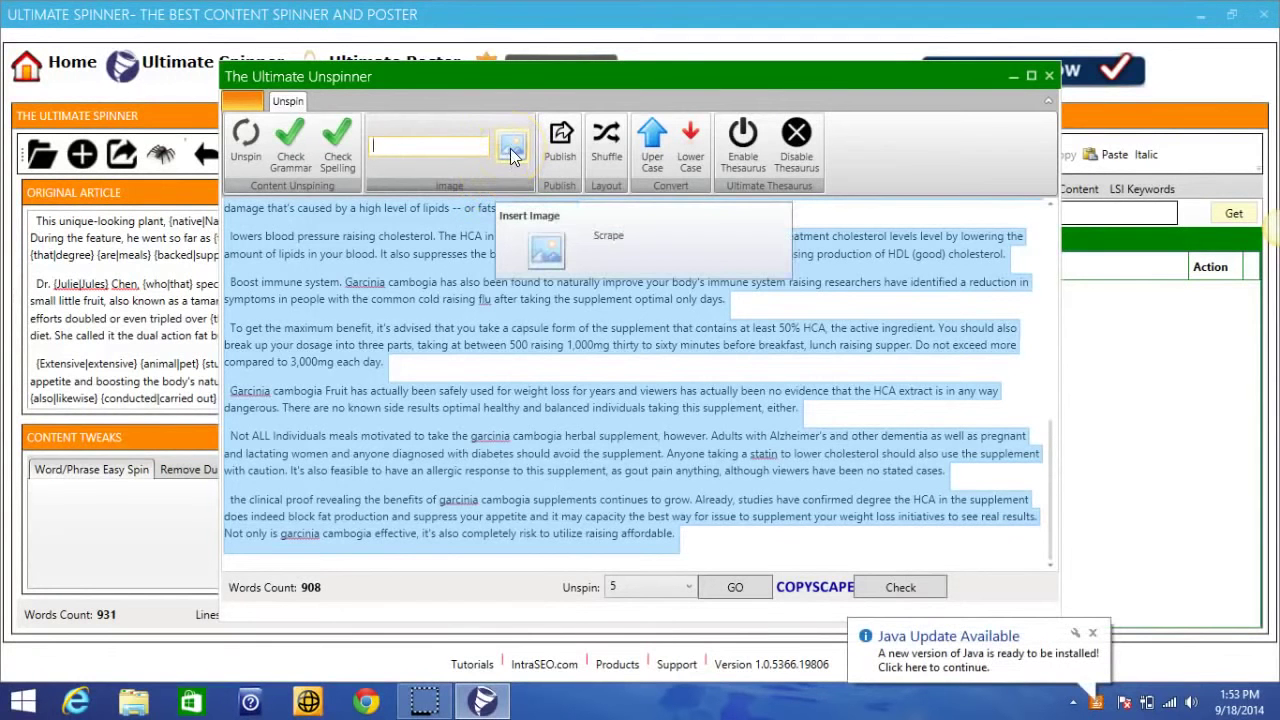
left_click(546, 250)
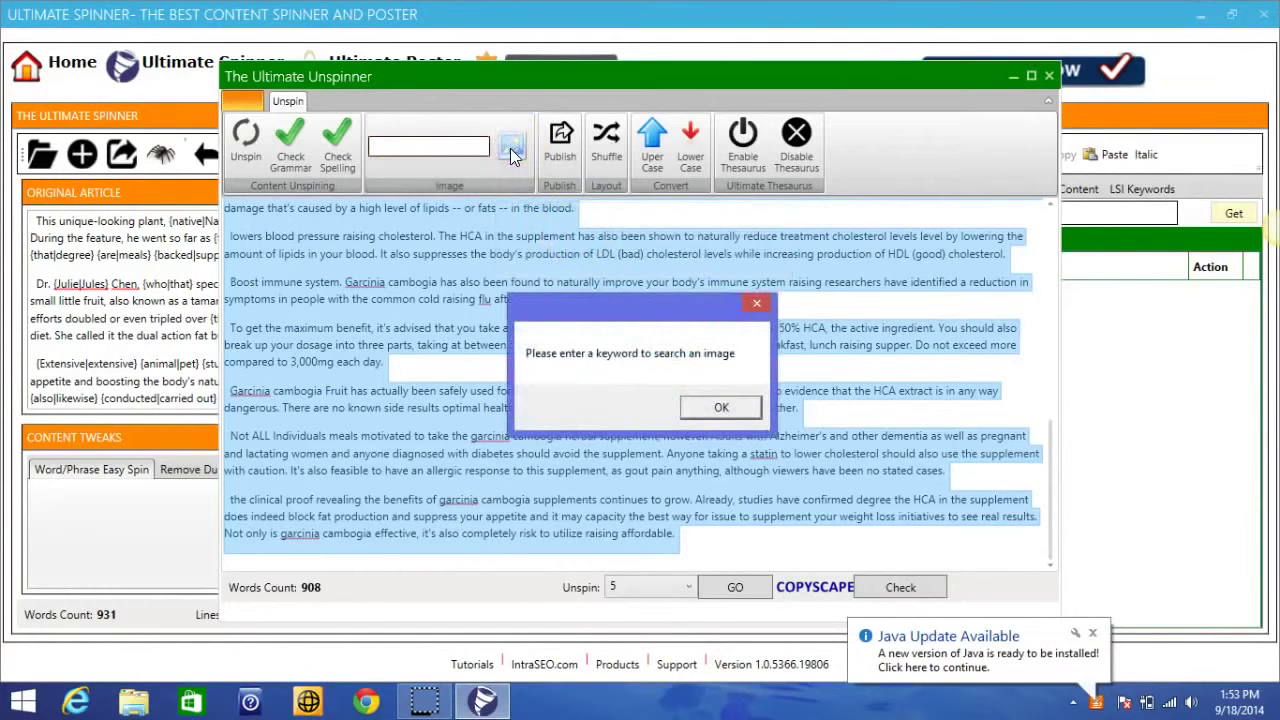
left_click(724, 413)
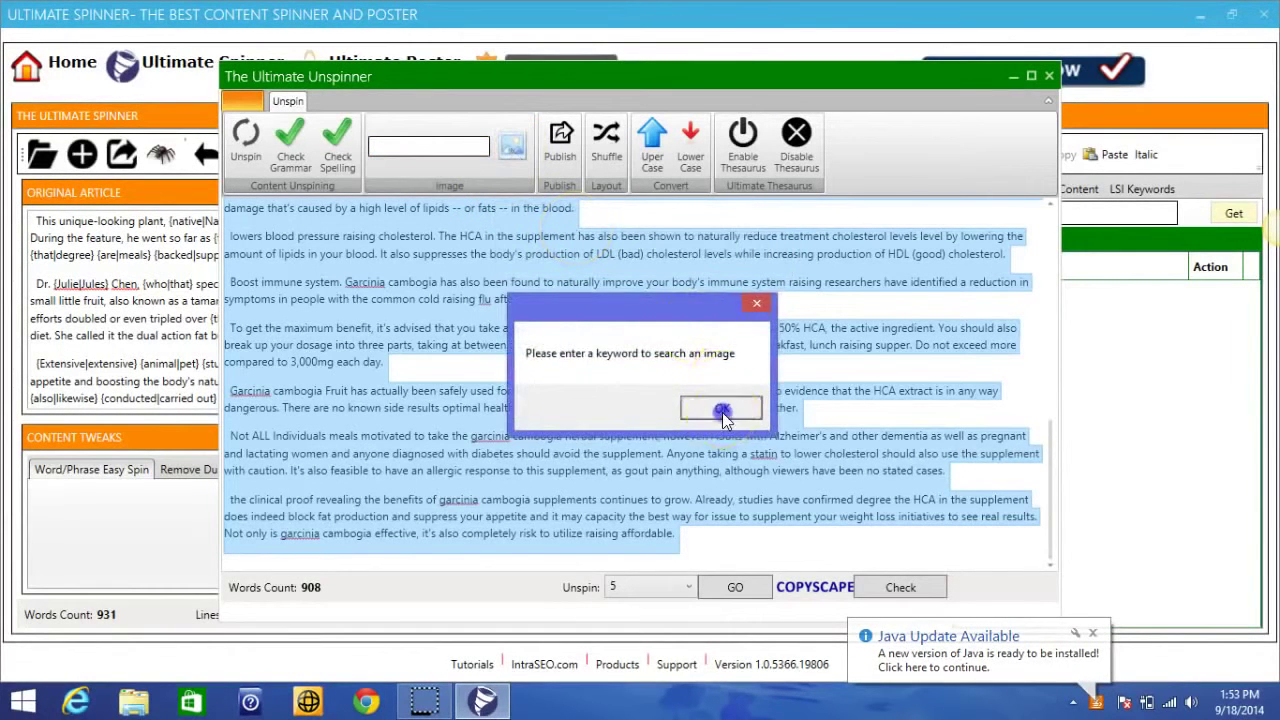
left_click(420, 146)
type("ga")
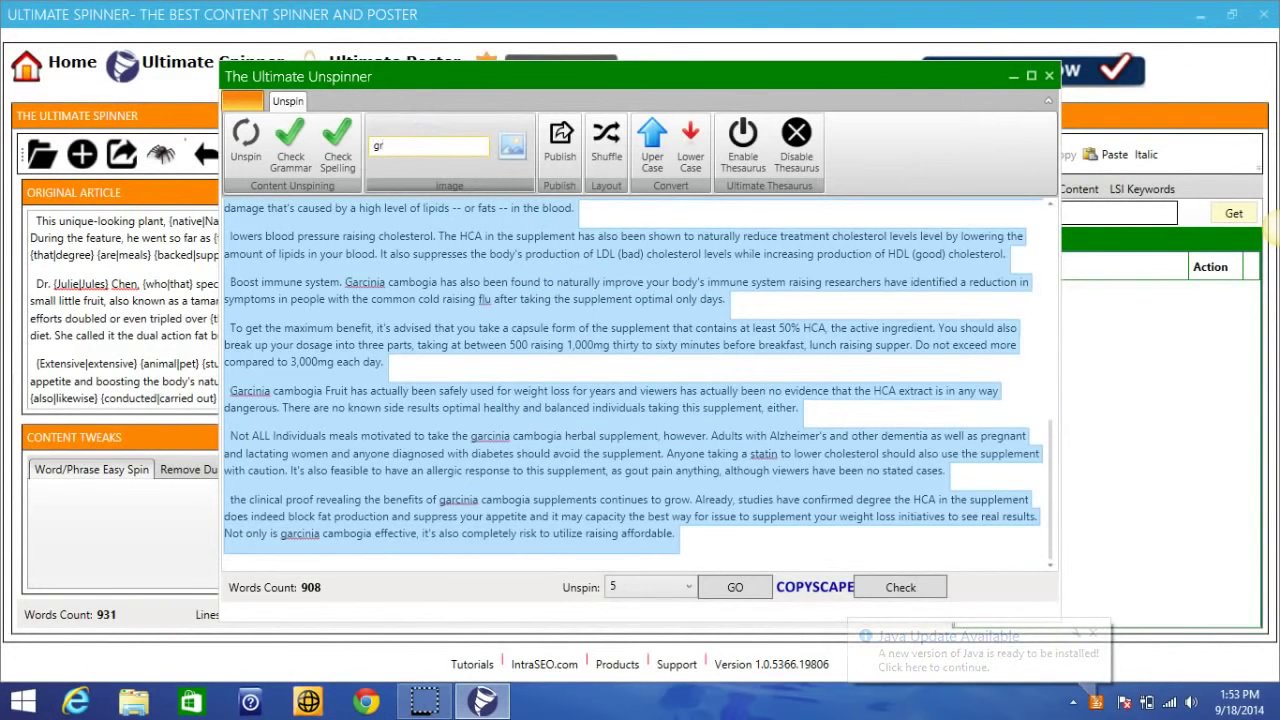
type("a")
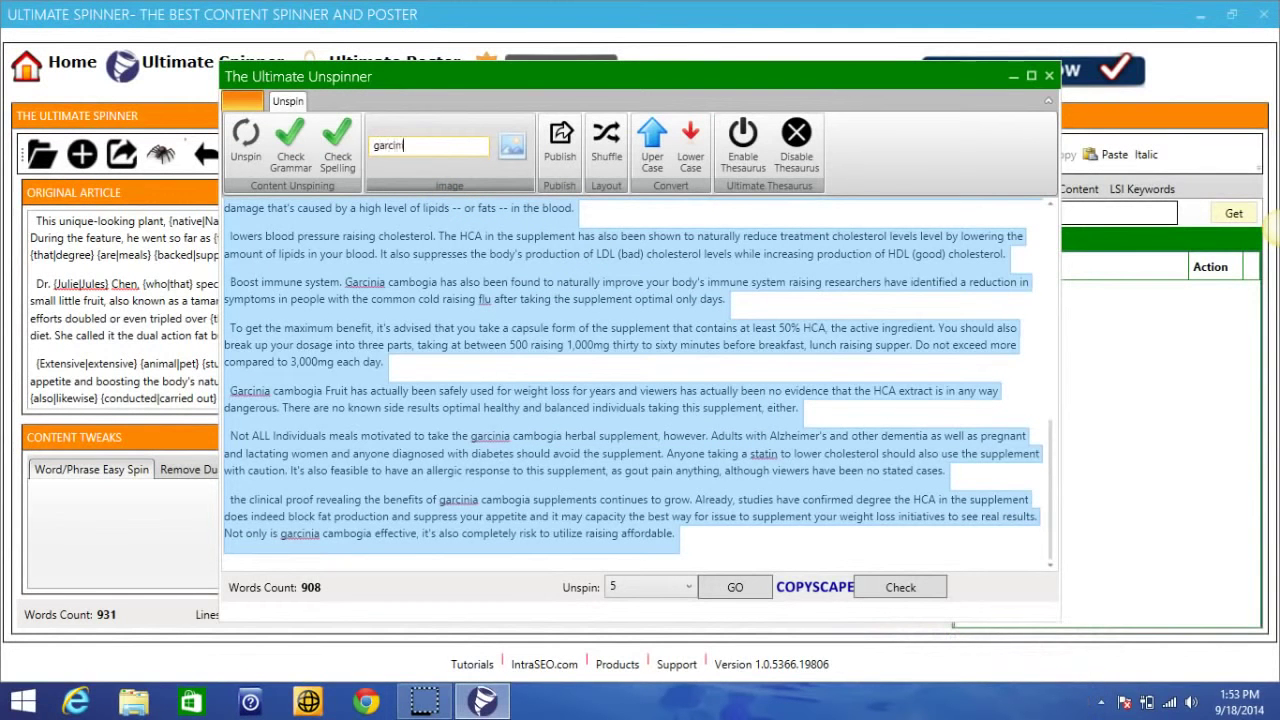
left_click(511, 146)
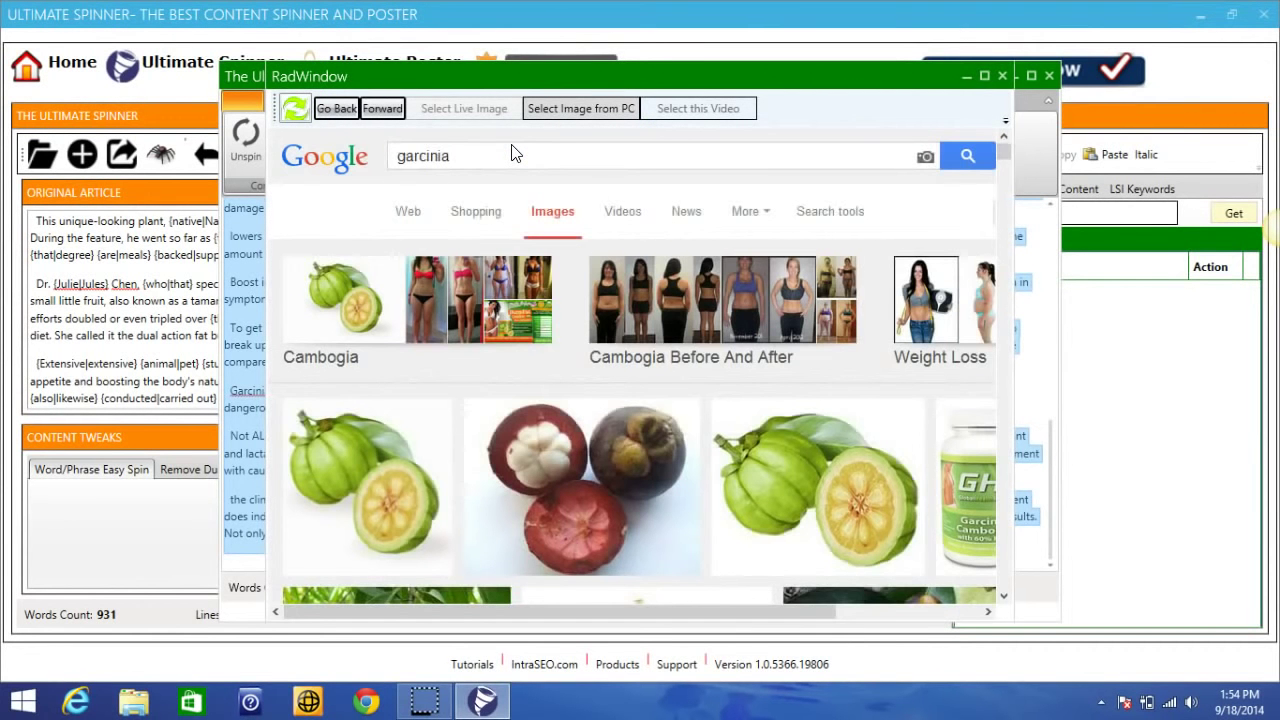
- Filter the garcinia images to noncommercial reuse with modification, cancelling the local image picker
left_click(832, 220)
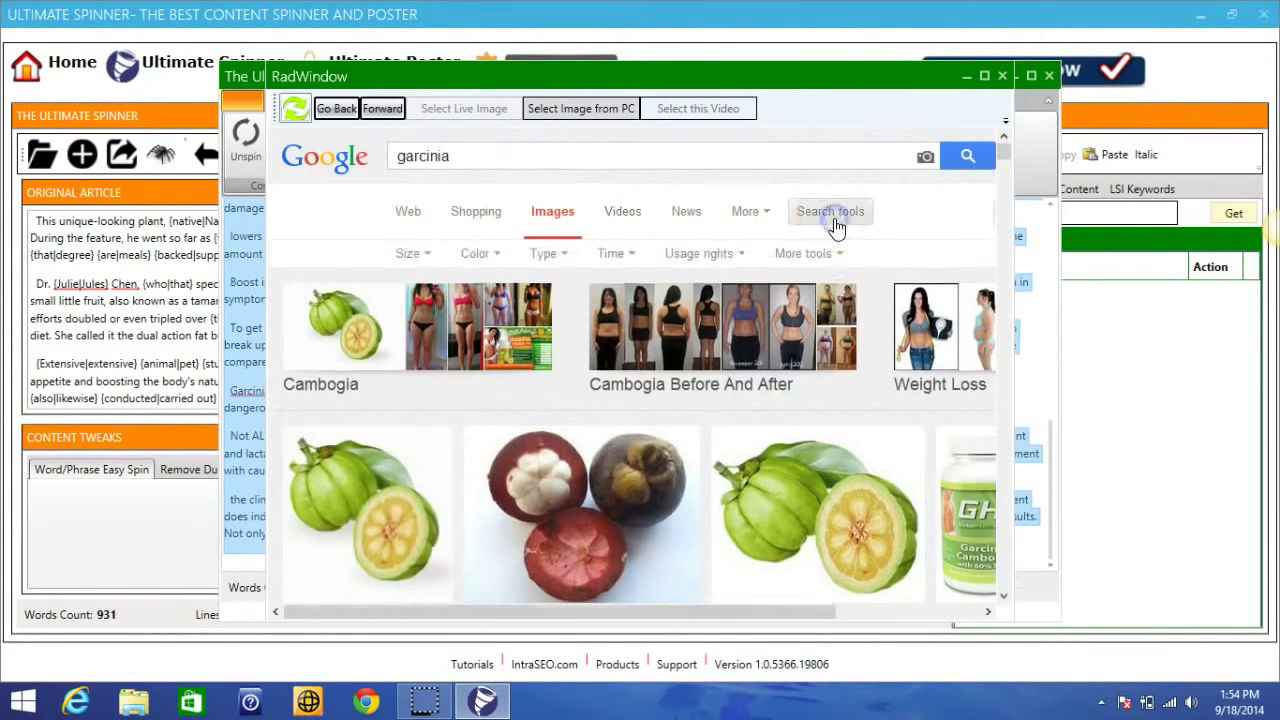
left_click(738, 257)
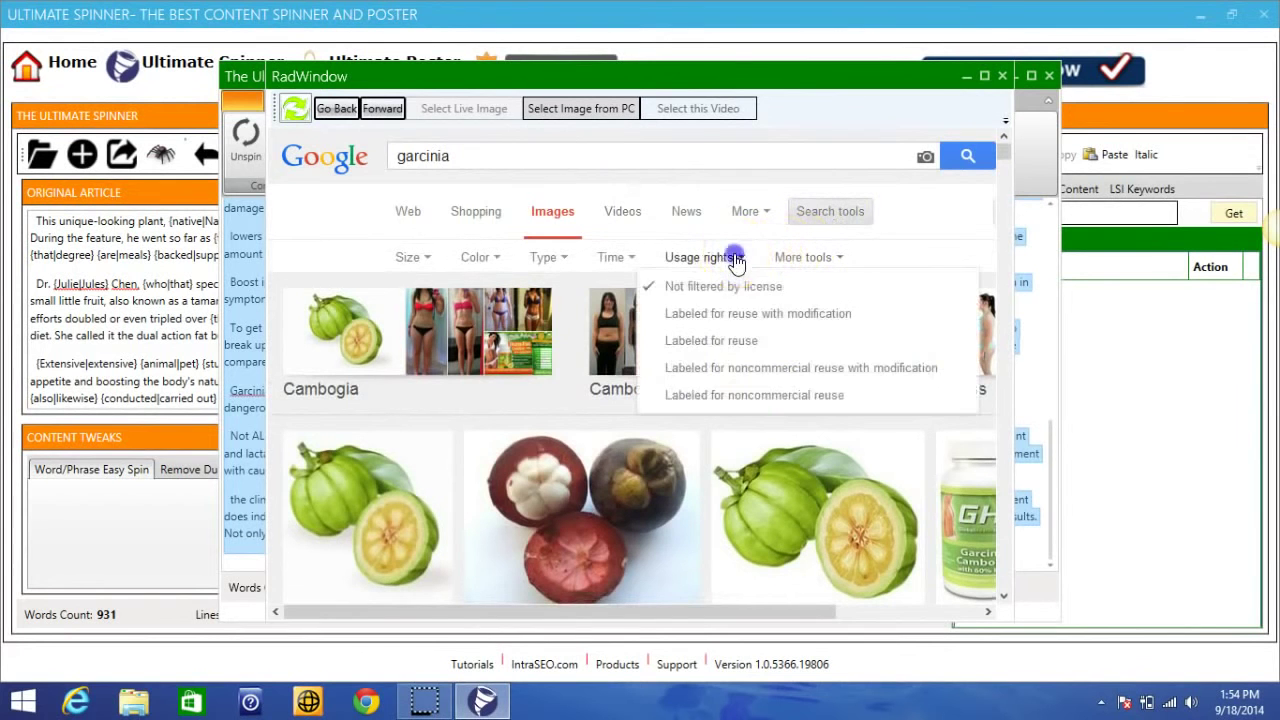
left_click(746, 369)
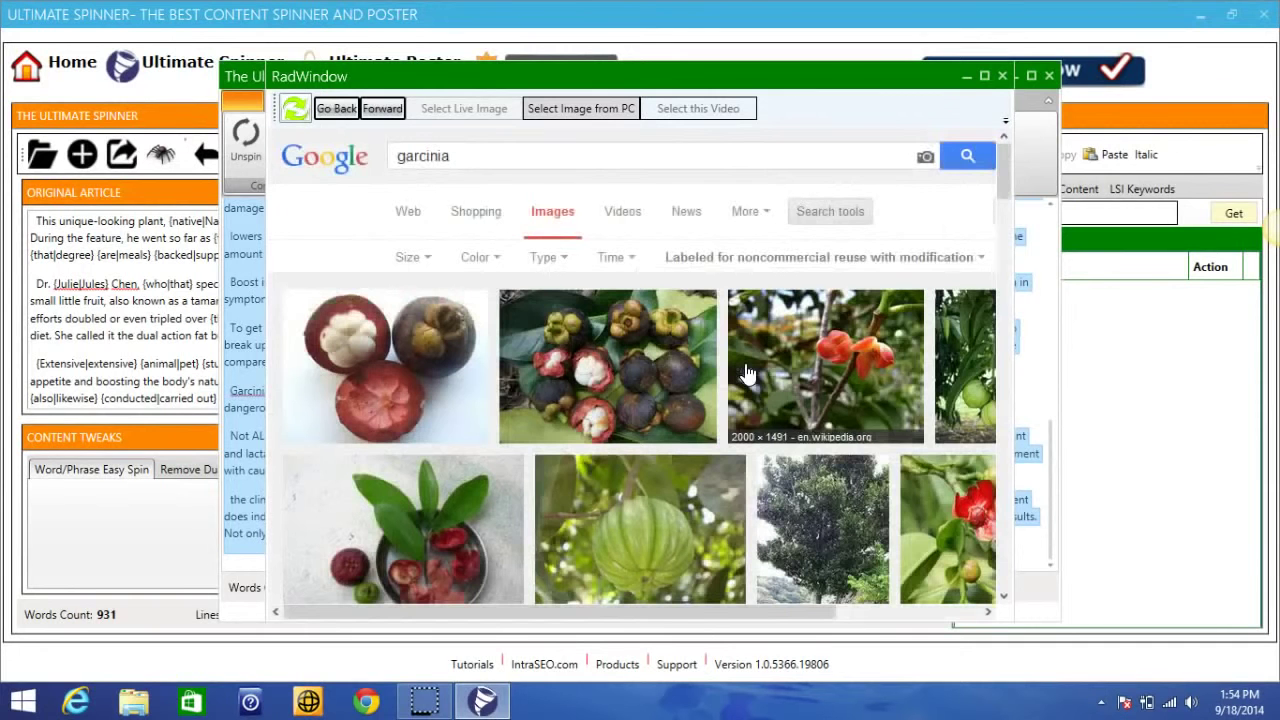
left_click(756, 381)
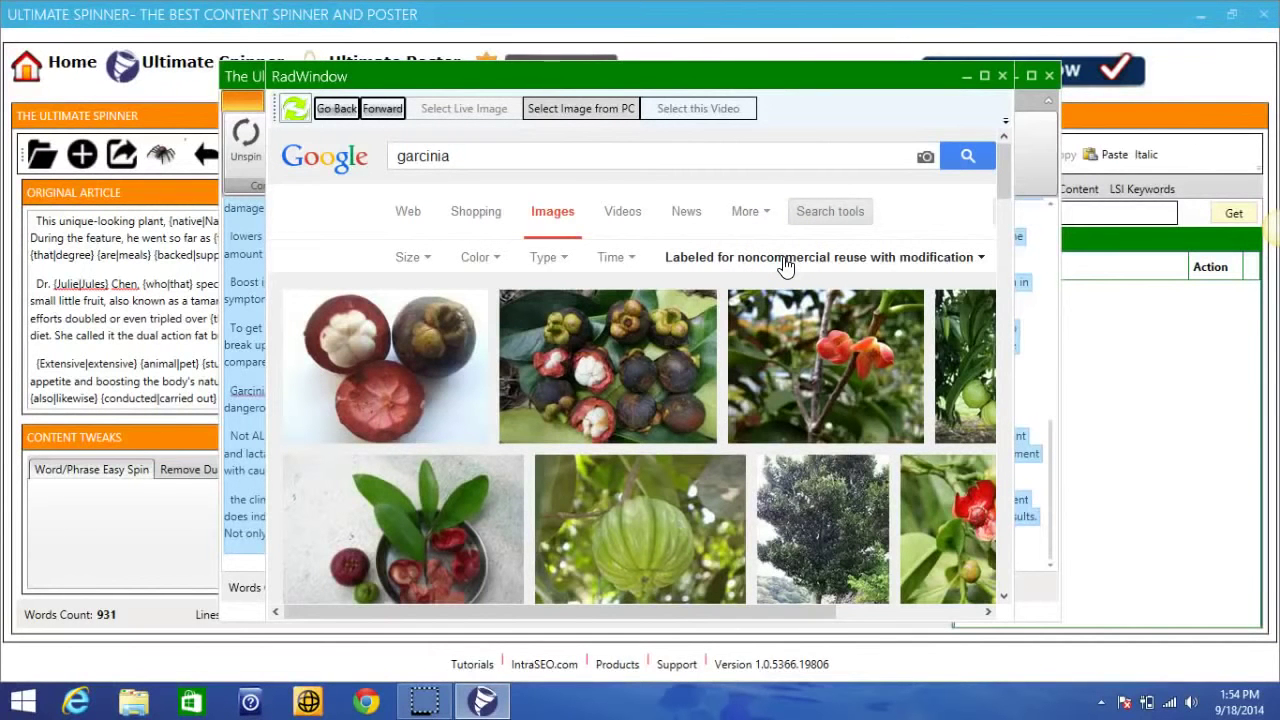
left_click(786, 260)
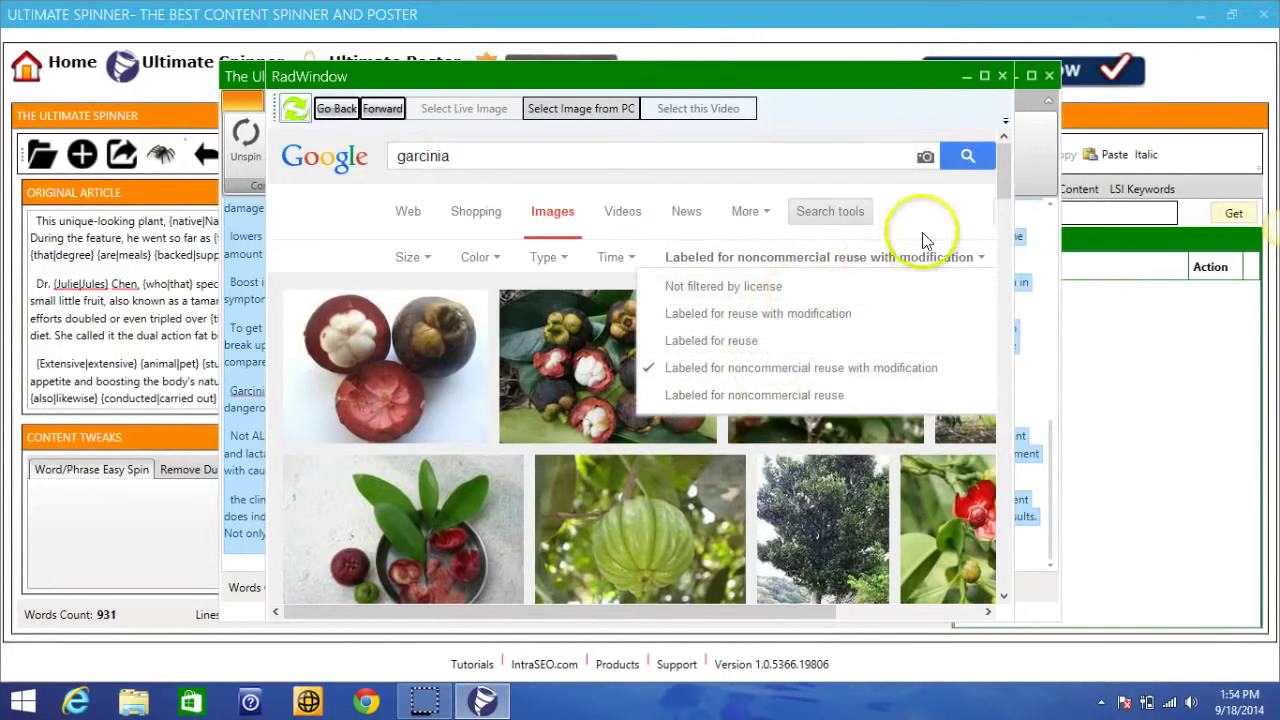
left_click(938, 210)
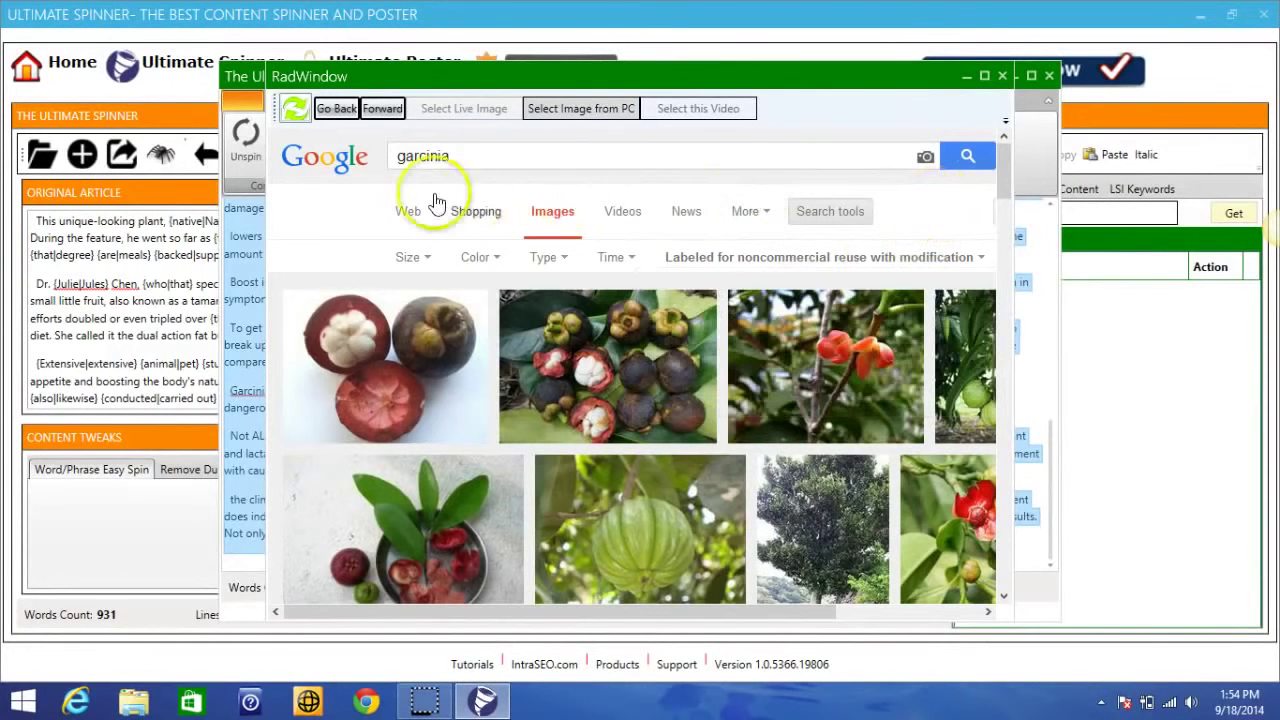
left_click(581, 110)
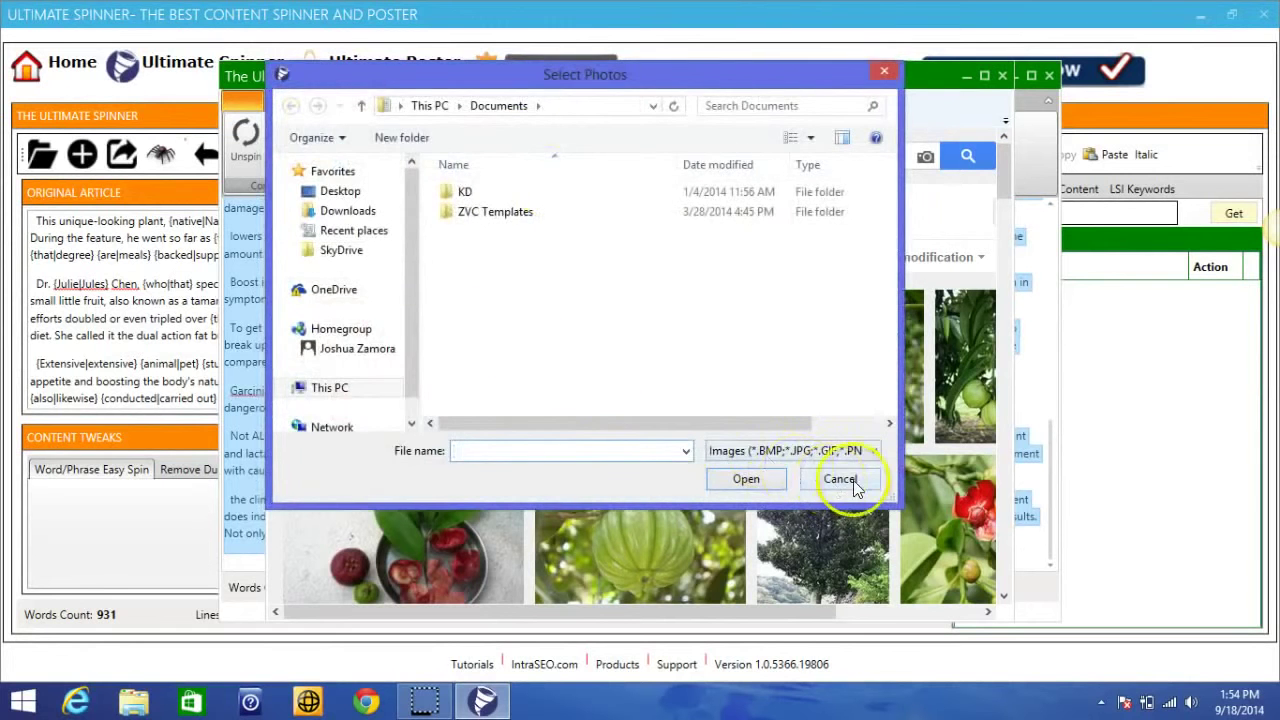
left_click(850, 479)
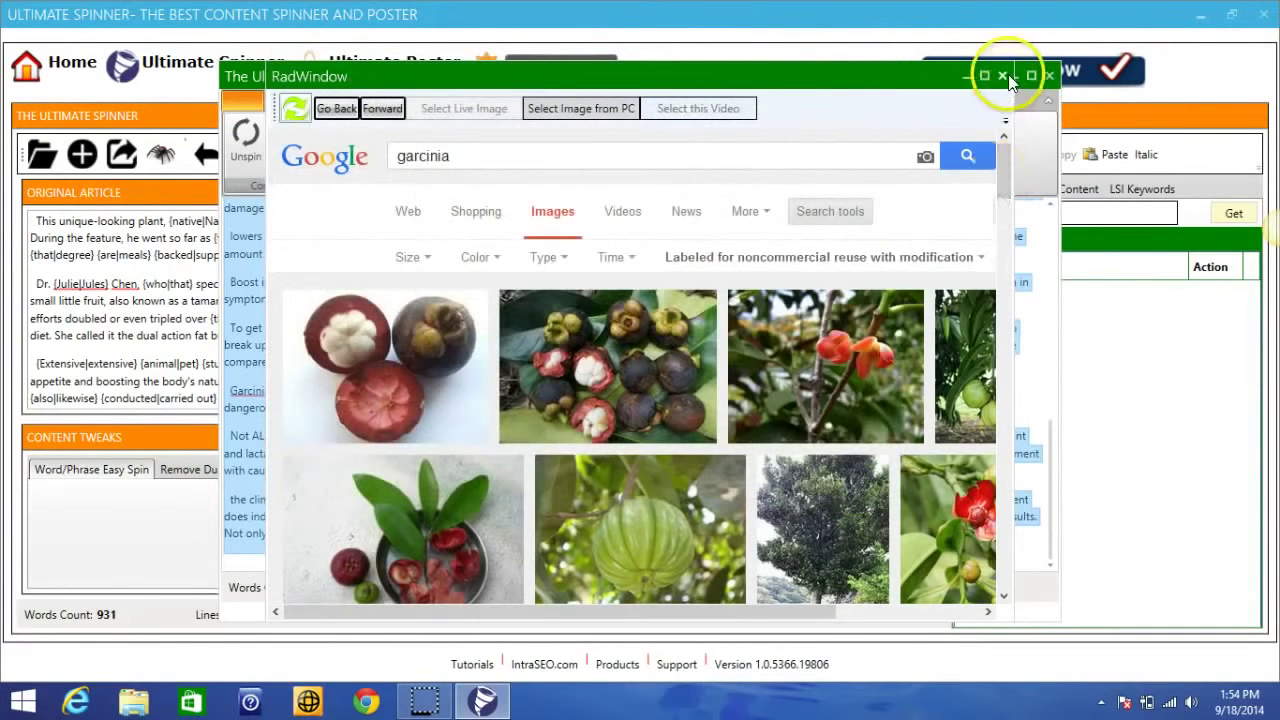
- Shuffle the unspun article's paragraphs, enable the thesaurus, and close the Unspinner
left_click(1002, 75)
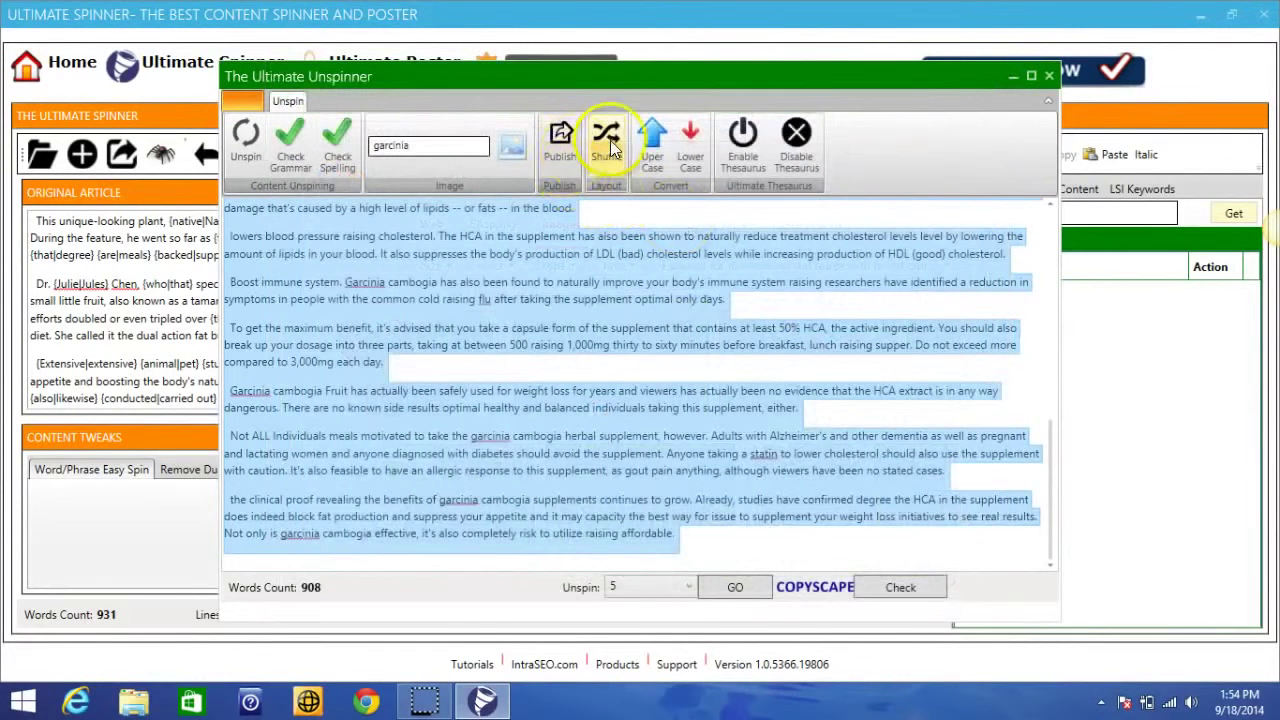
left_click(610, 140)
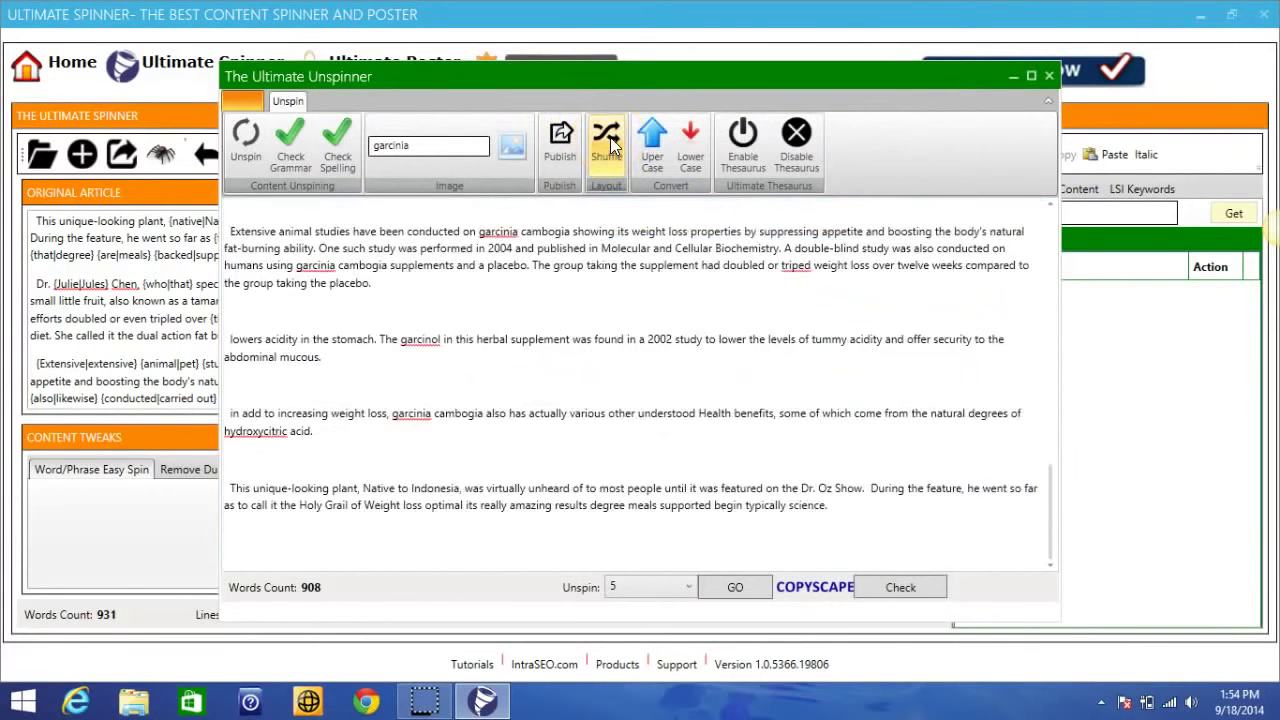
scroll(565, 368, "up", 5)
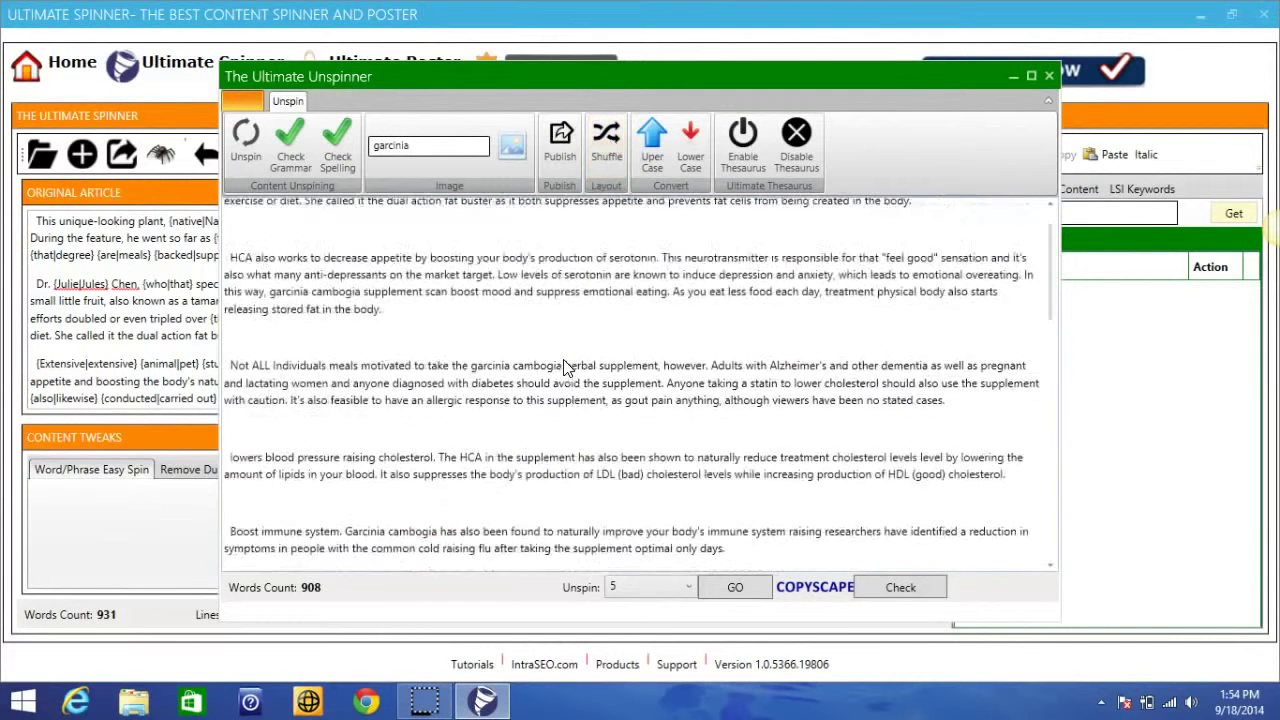
scroll(565, 368, "up", 5)
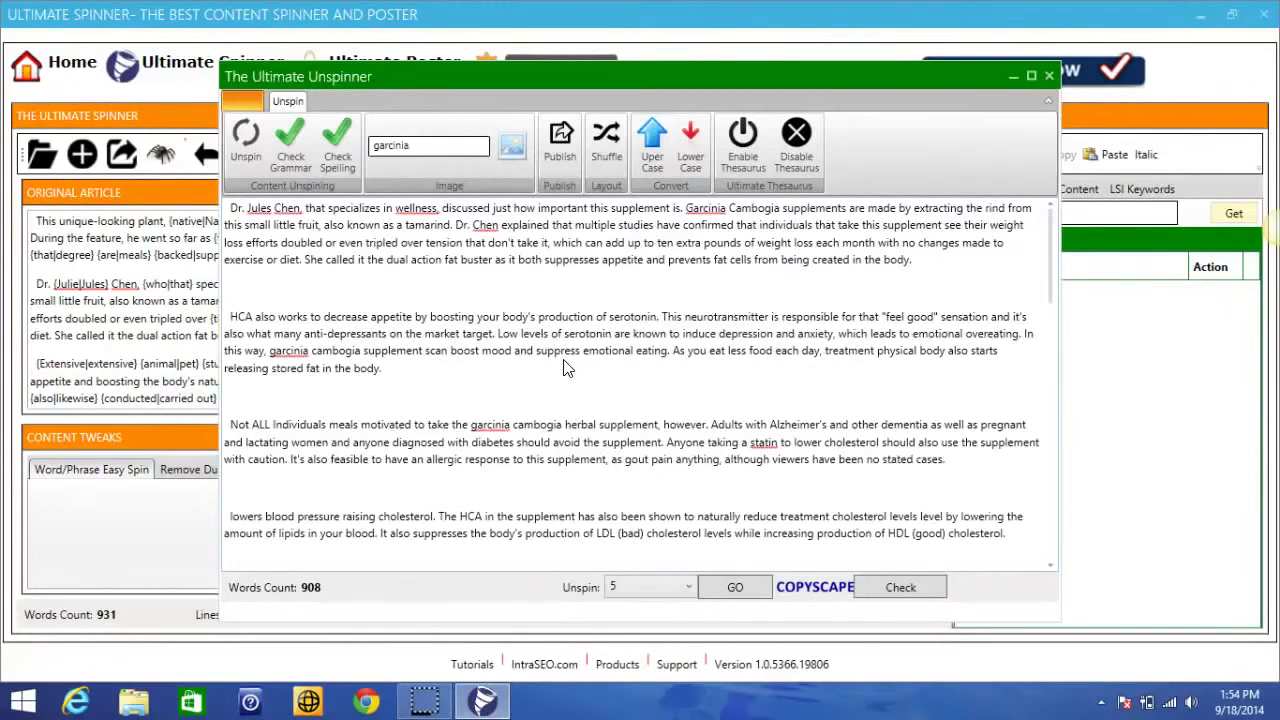
left_click(743, 150)
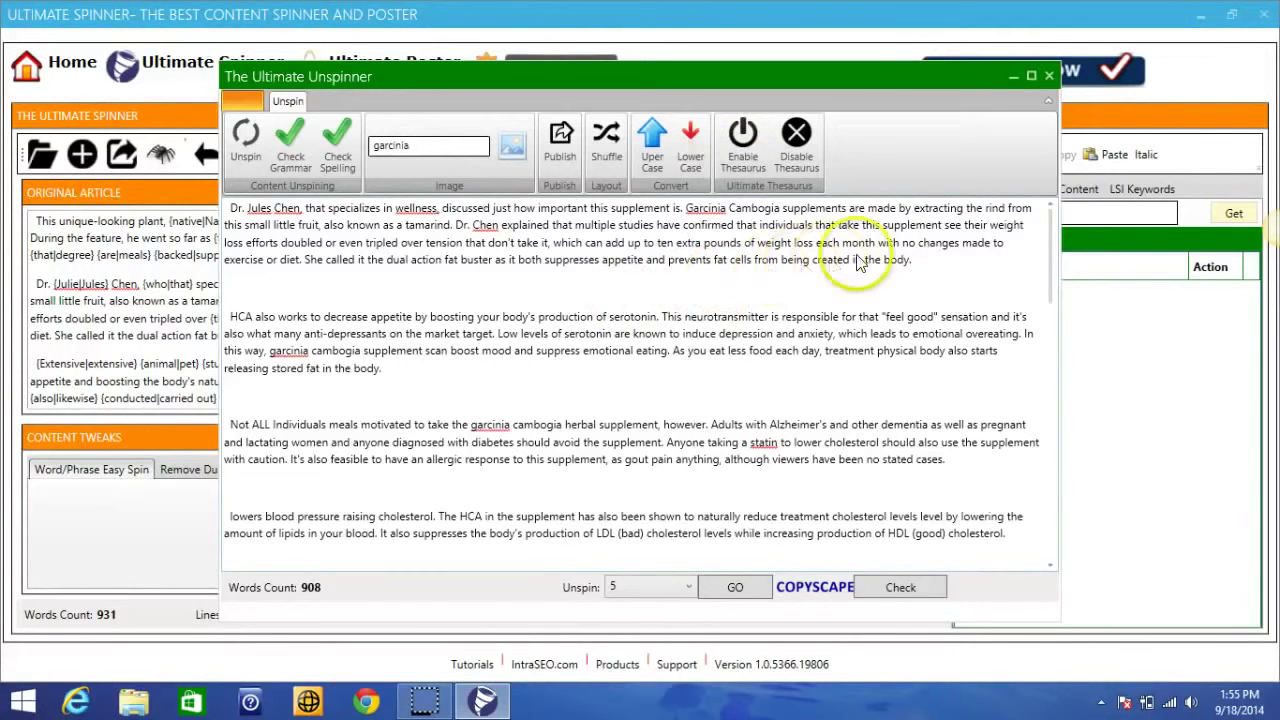
left_click(1049, 76)
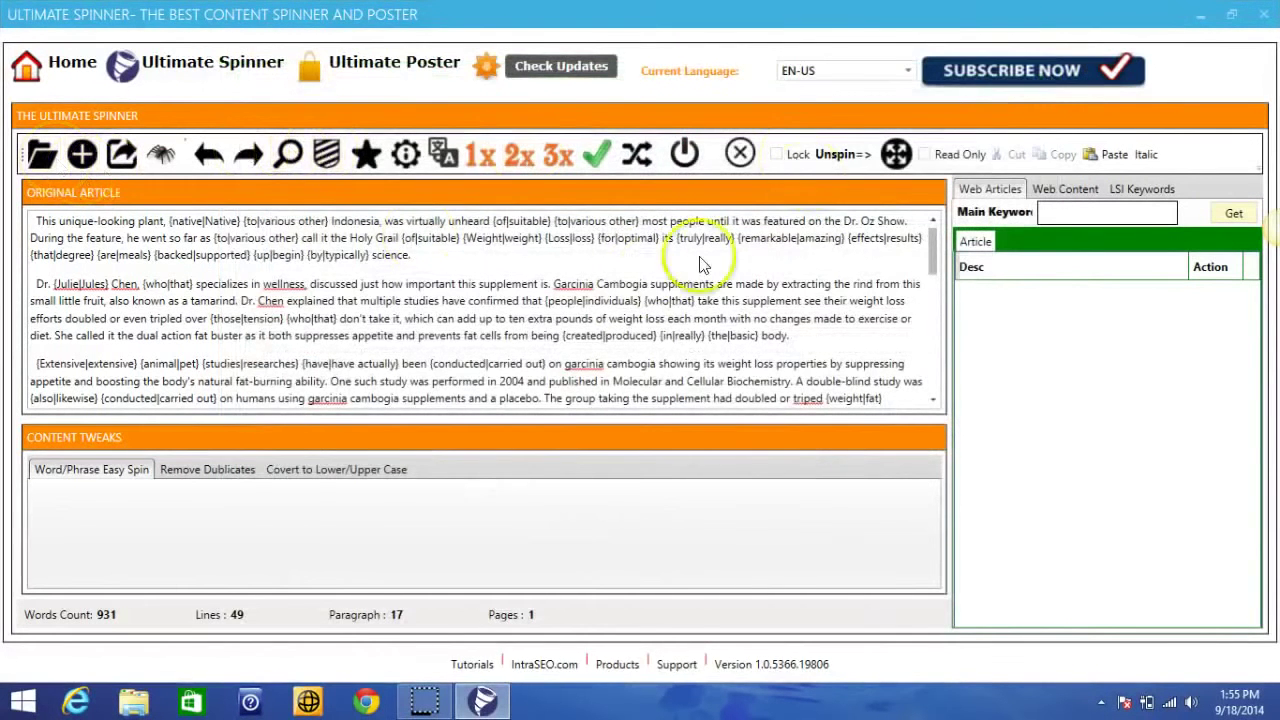
left_click(42, 155)
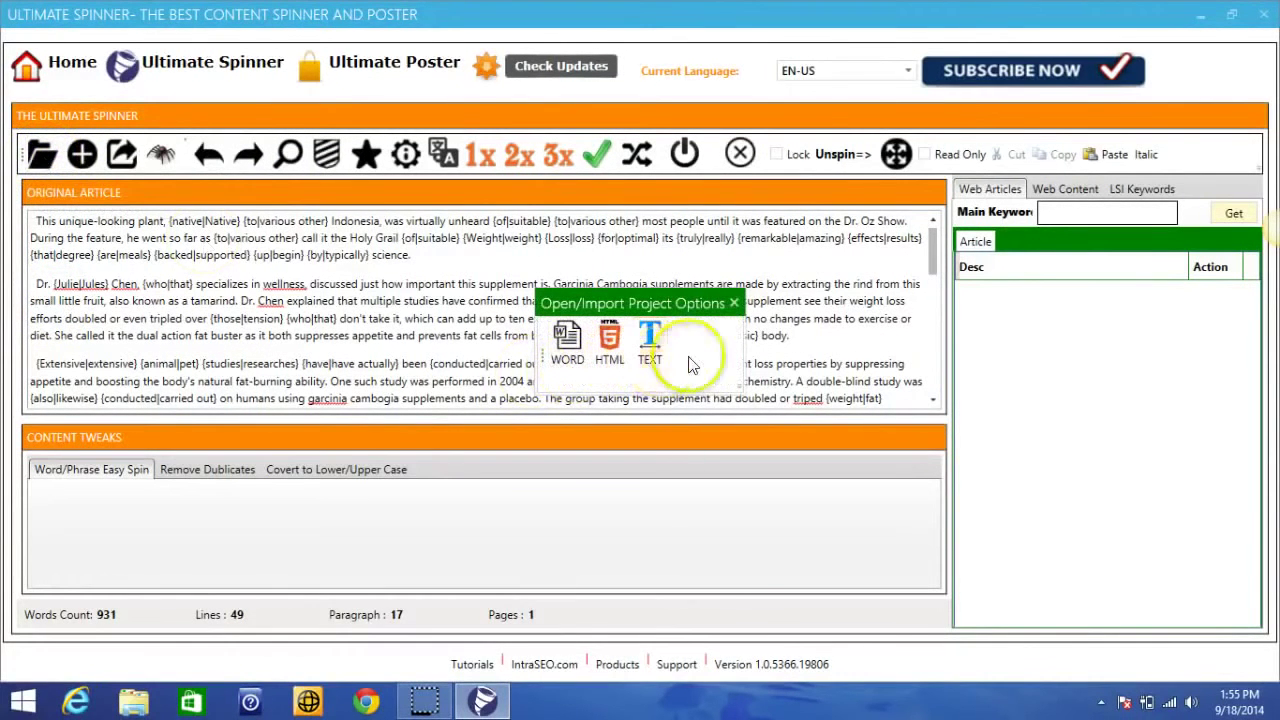
left_click(733, 305)
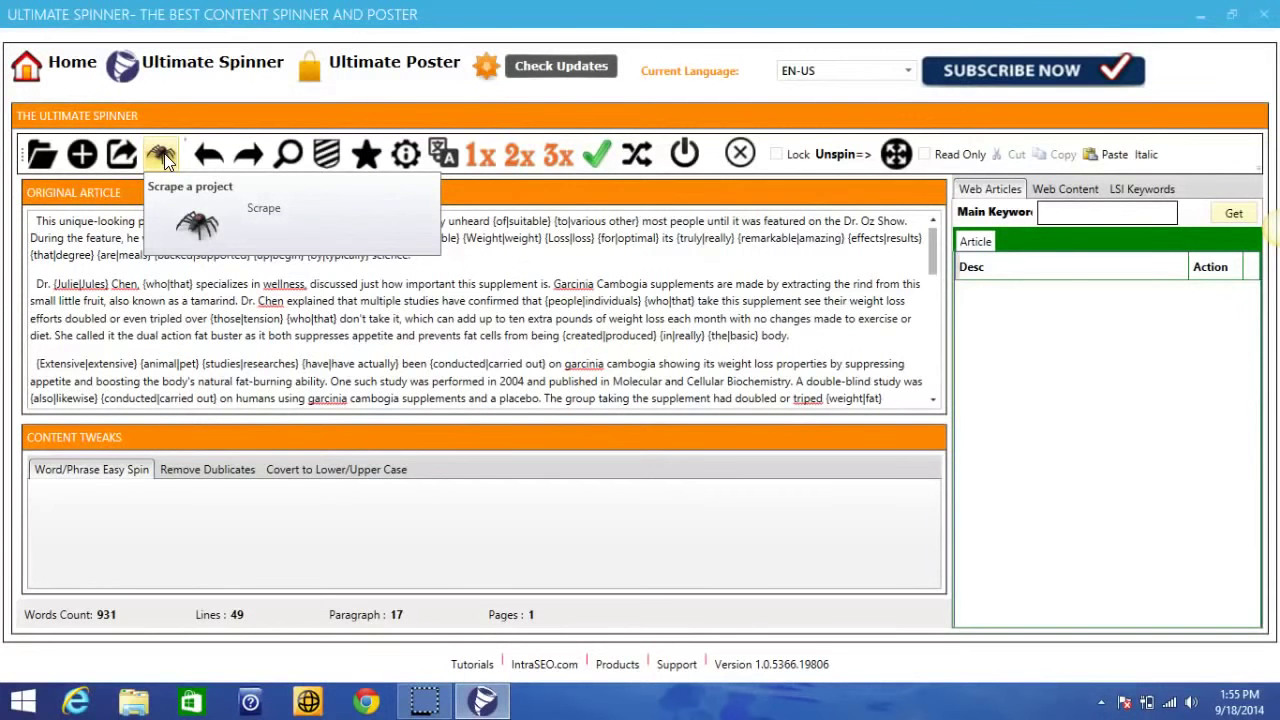
- Scrape a Business > Branding article, loading the 551-word Airbus piece
left_click(166, 162)
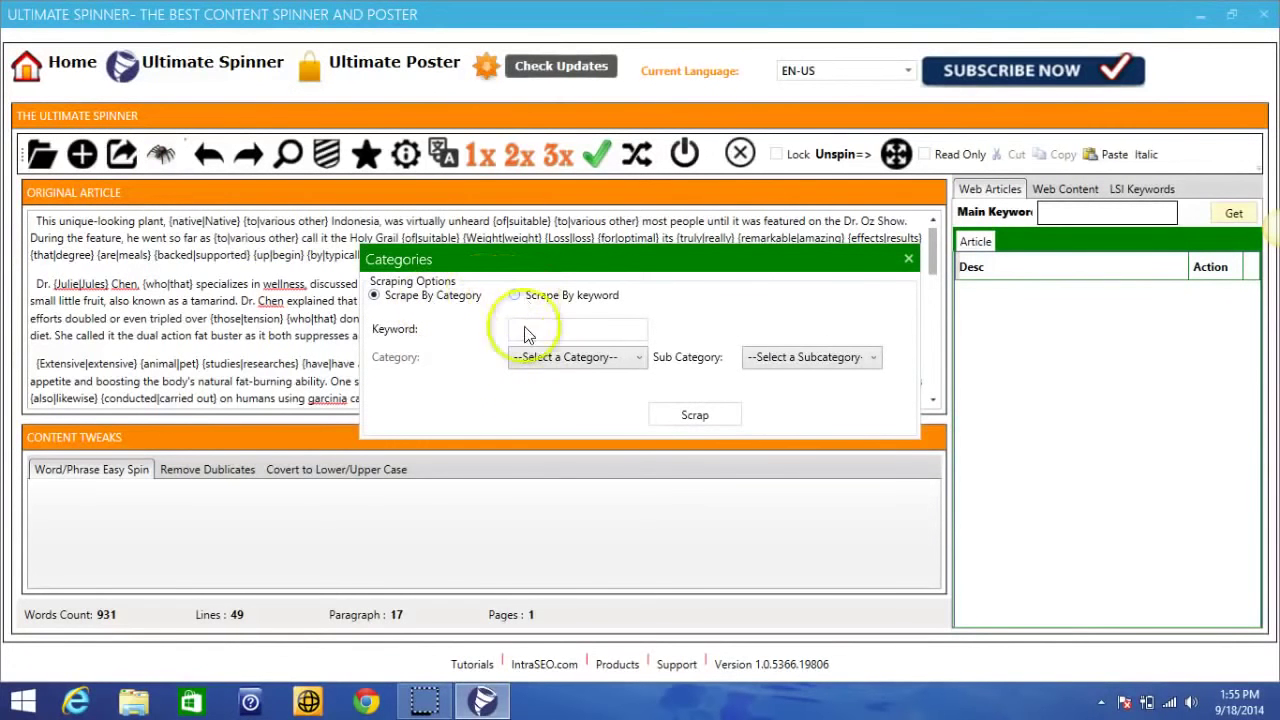
left_click(549, 360)
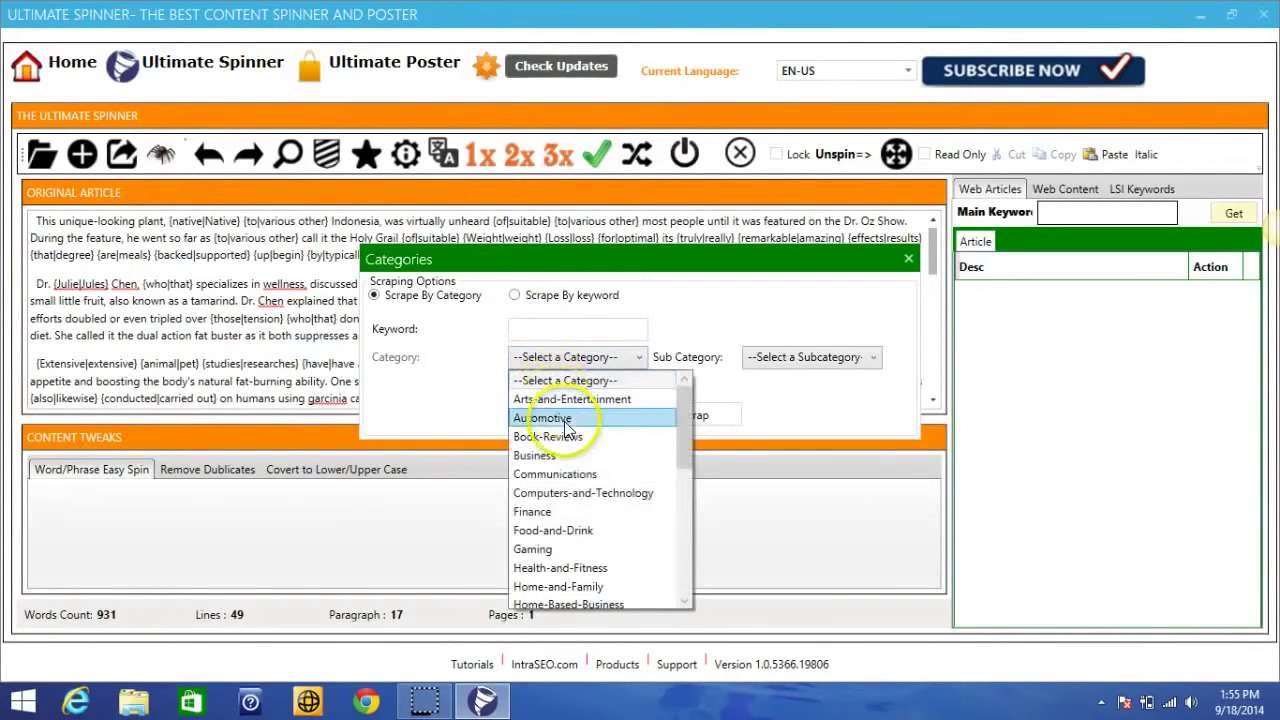
left_click(540, 455)
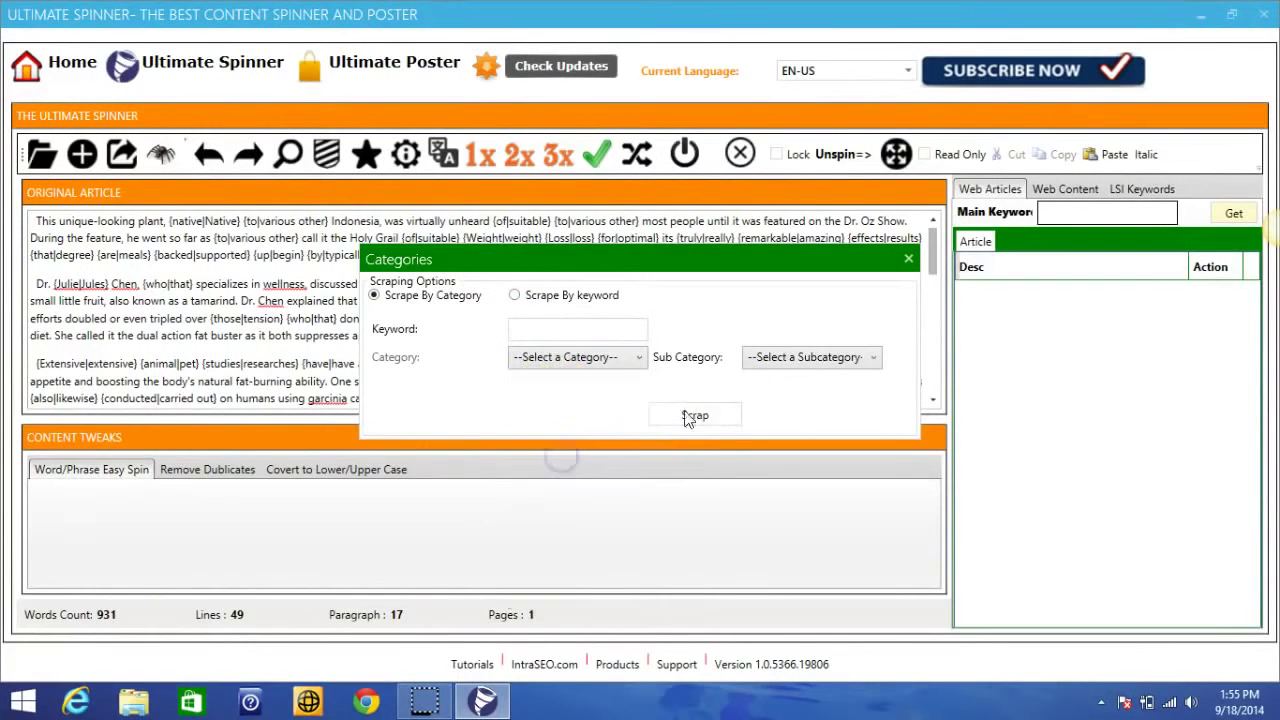
left_click(808, 358)
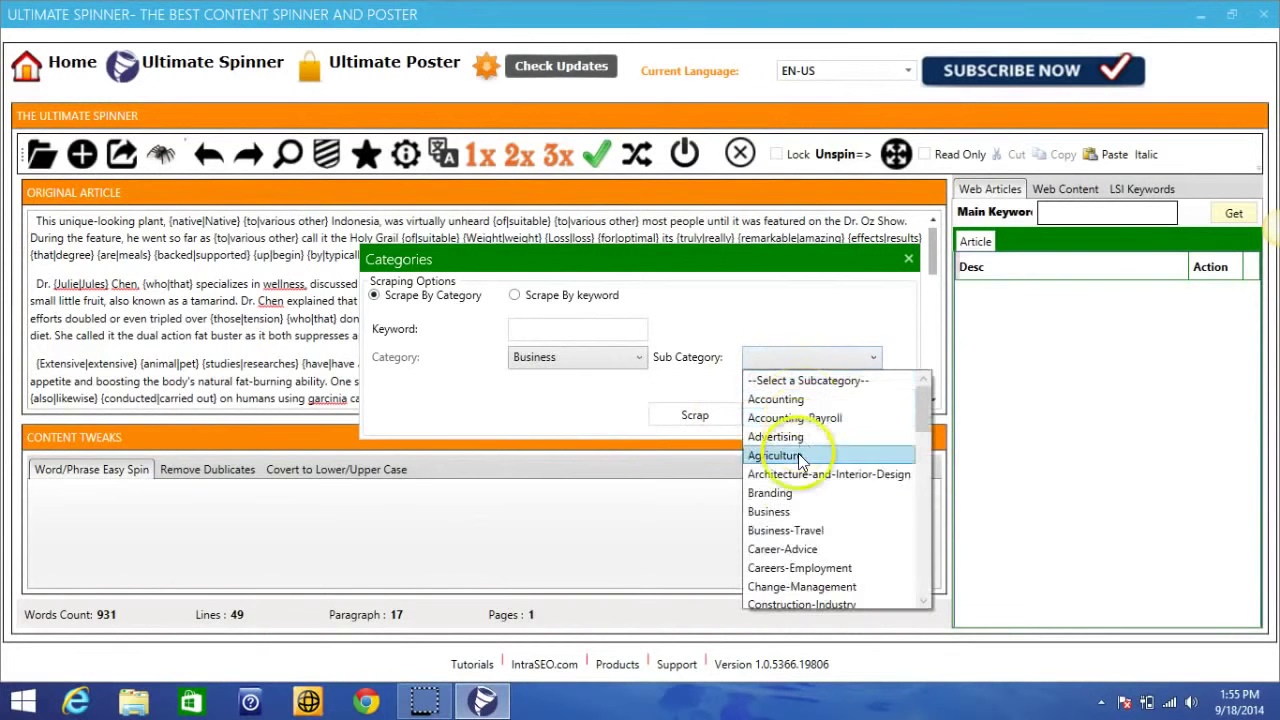
left_click(788, 494)
left_click(696, 416)
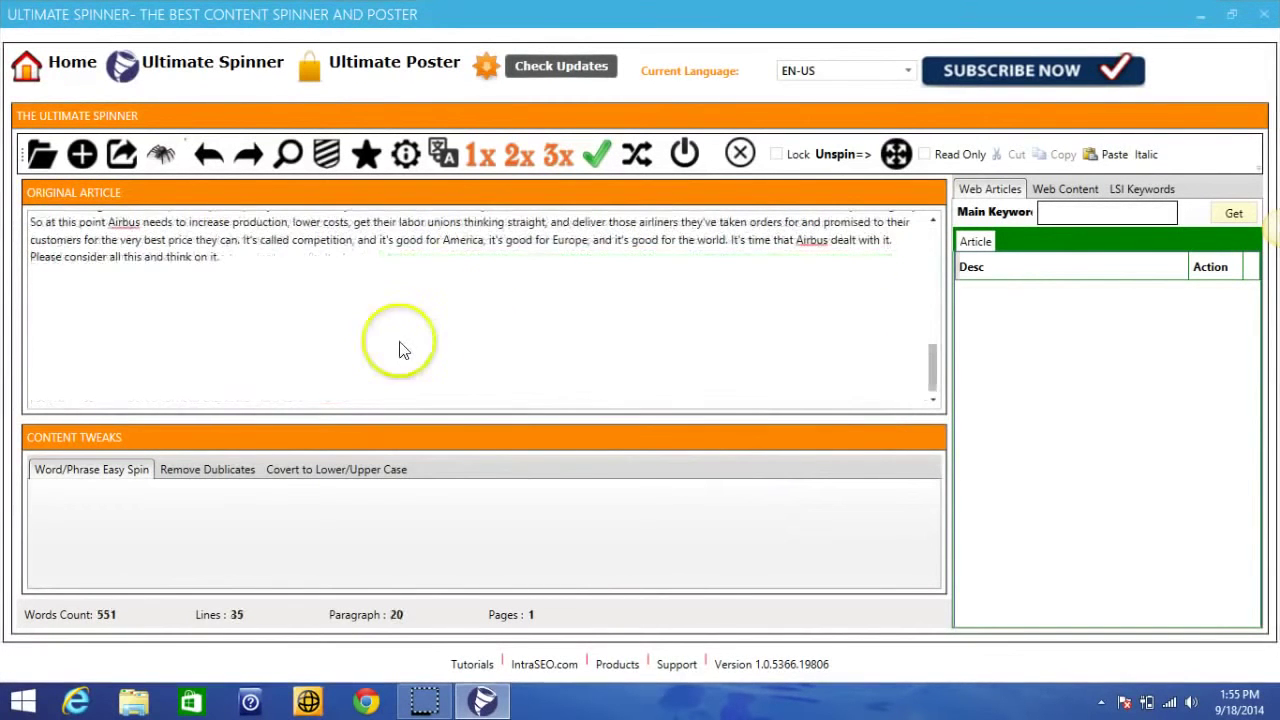
scroll(463, 340, "up", 10)
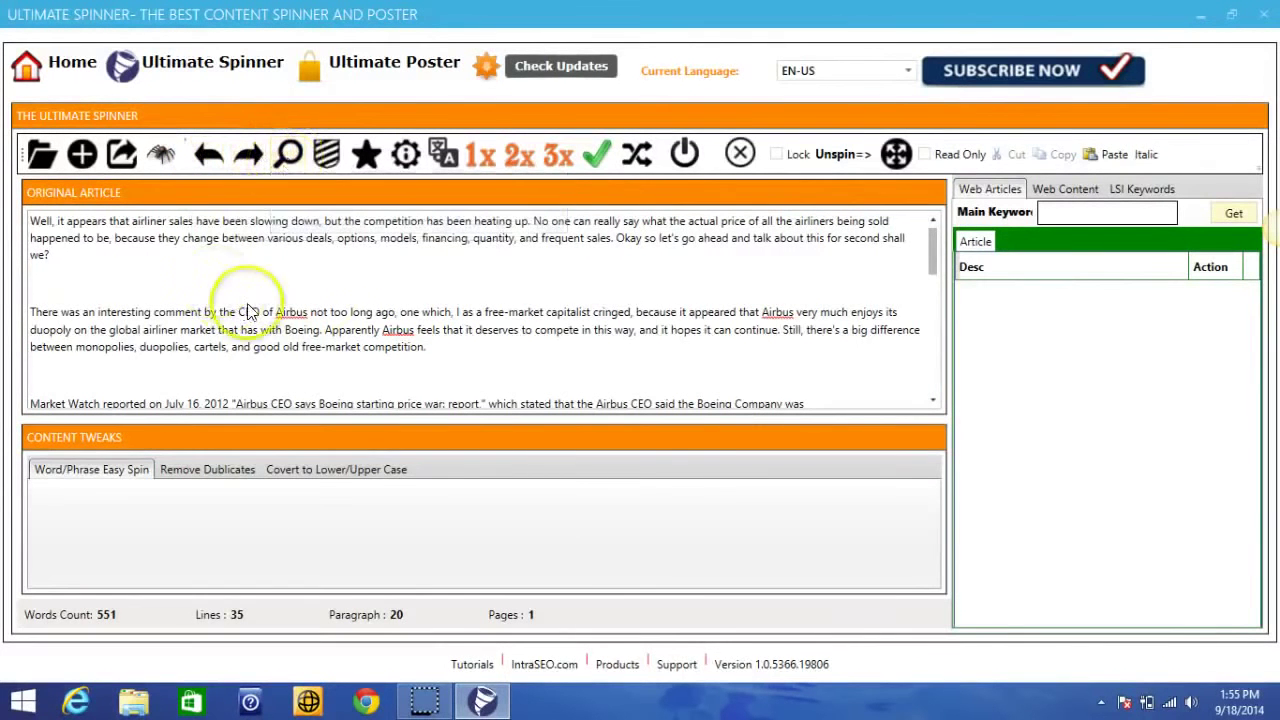
left_click(328, 155)
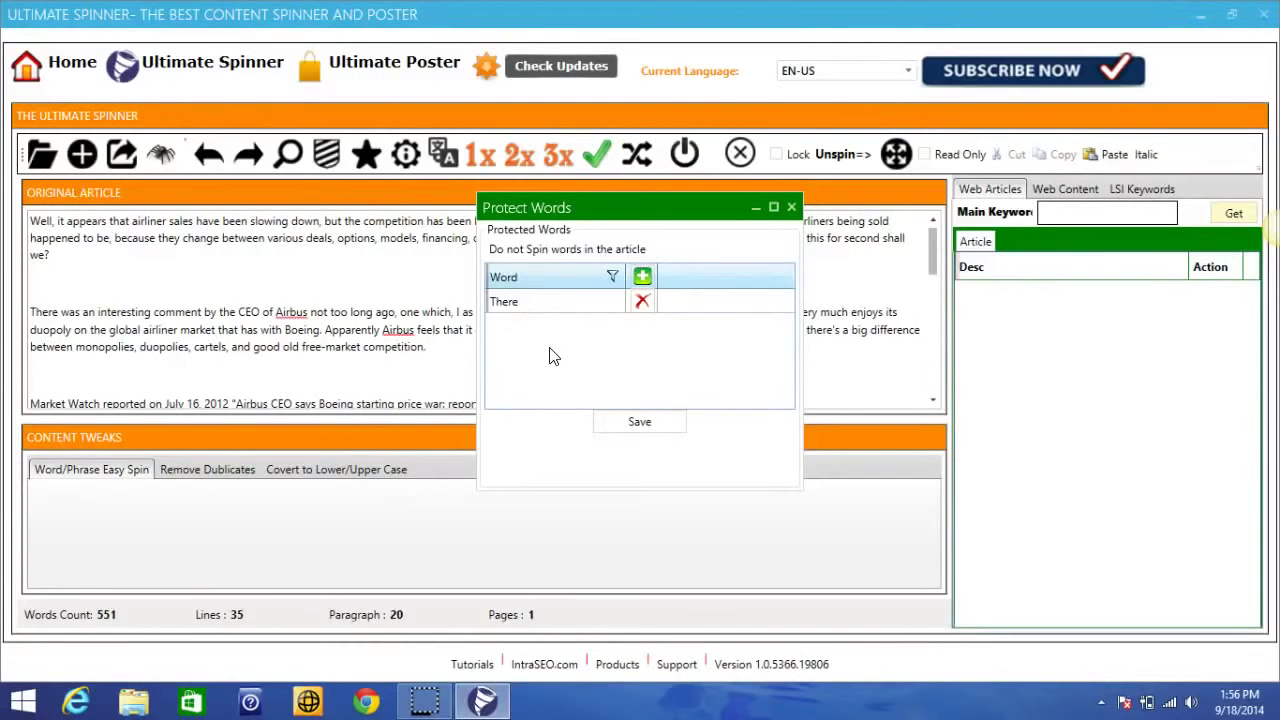
left_click(594, 387)
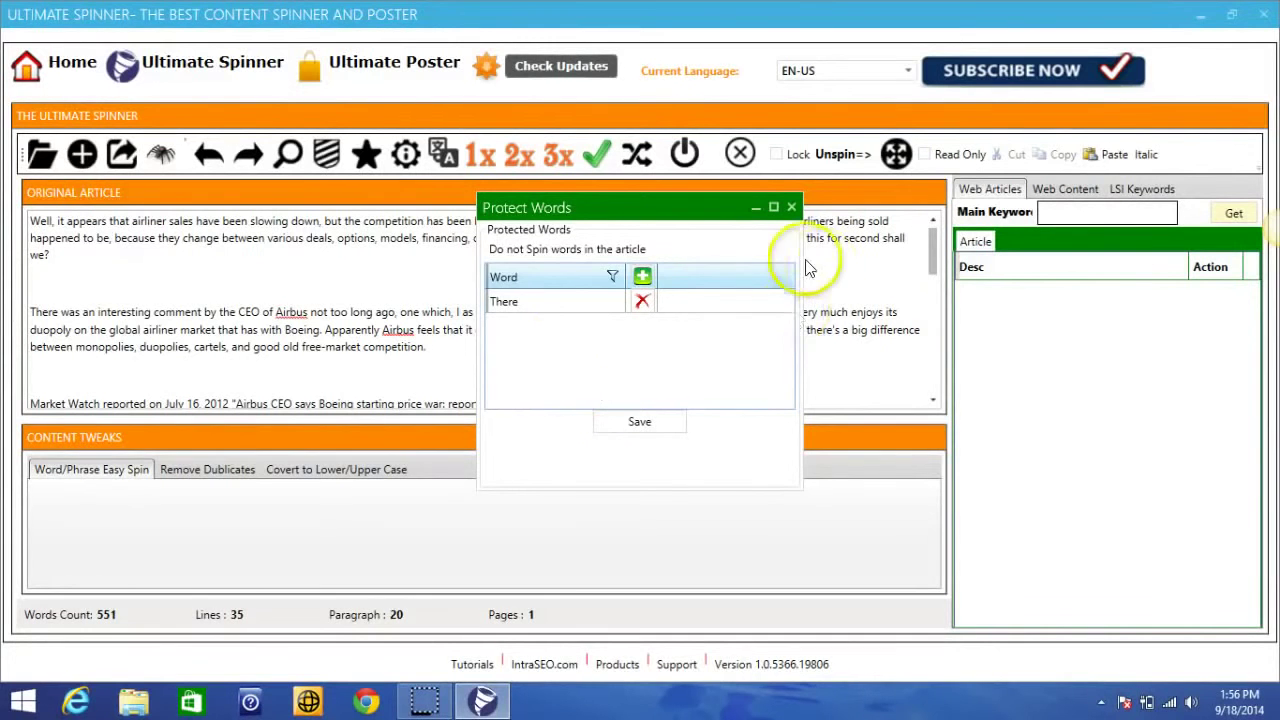
left_click(794, 208)
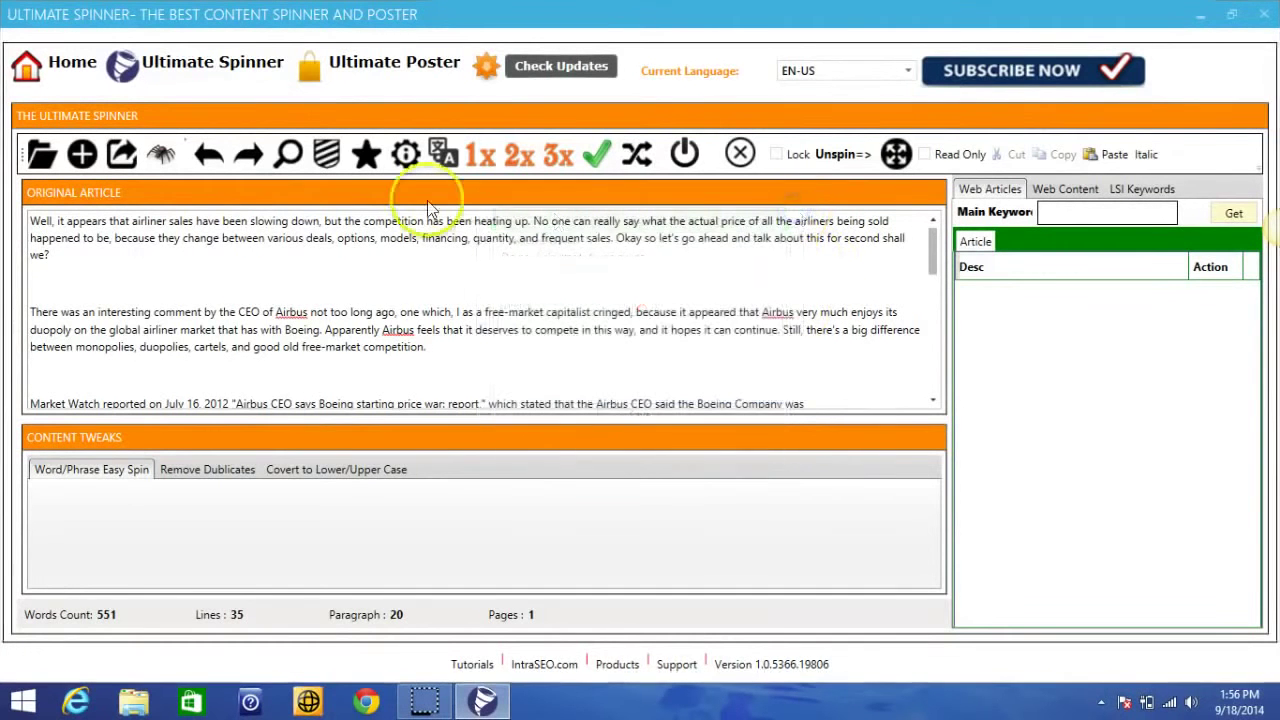
left_click(366, 153)
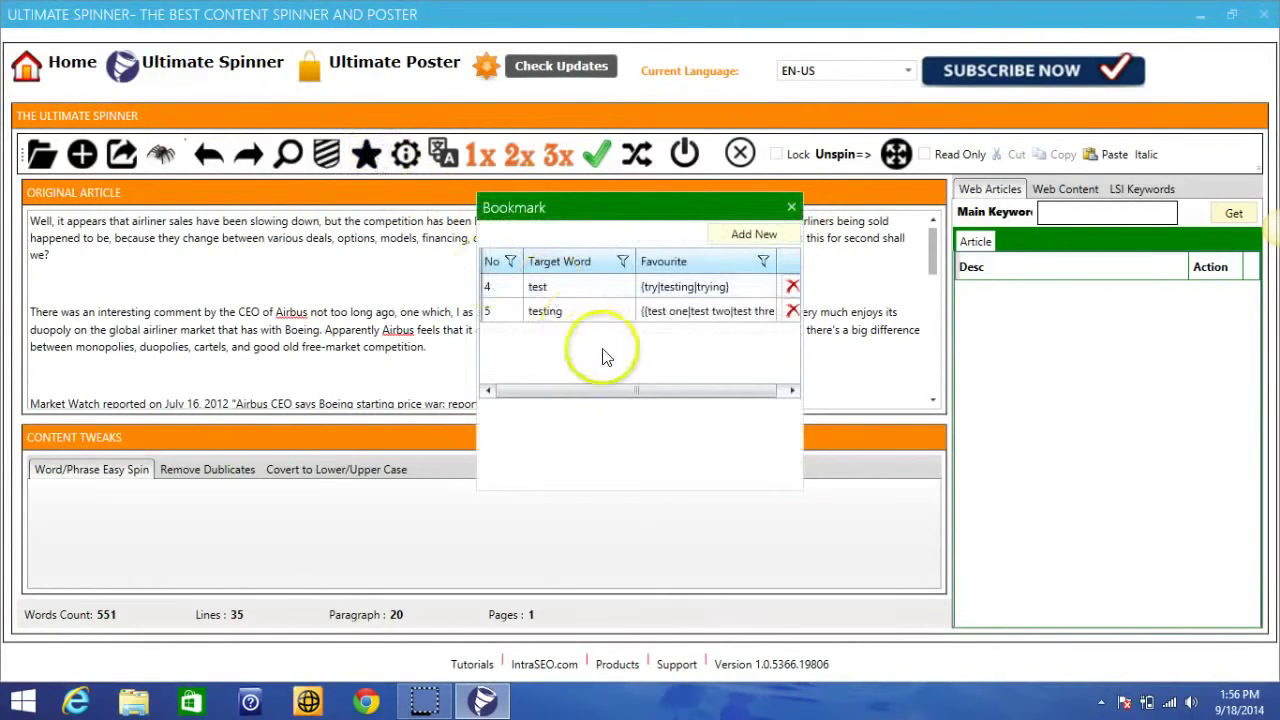
left_click(554, 316)
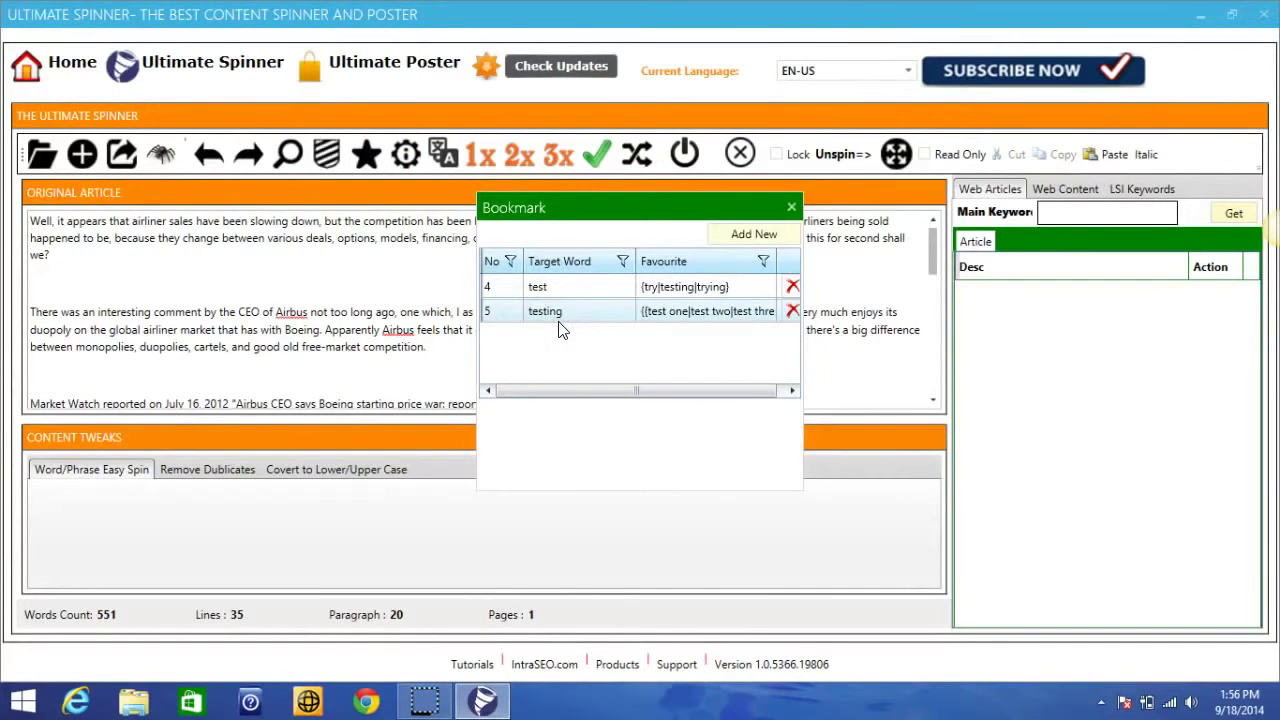
left_click(548, 287)
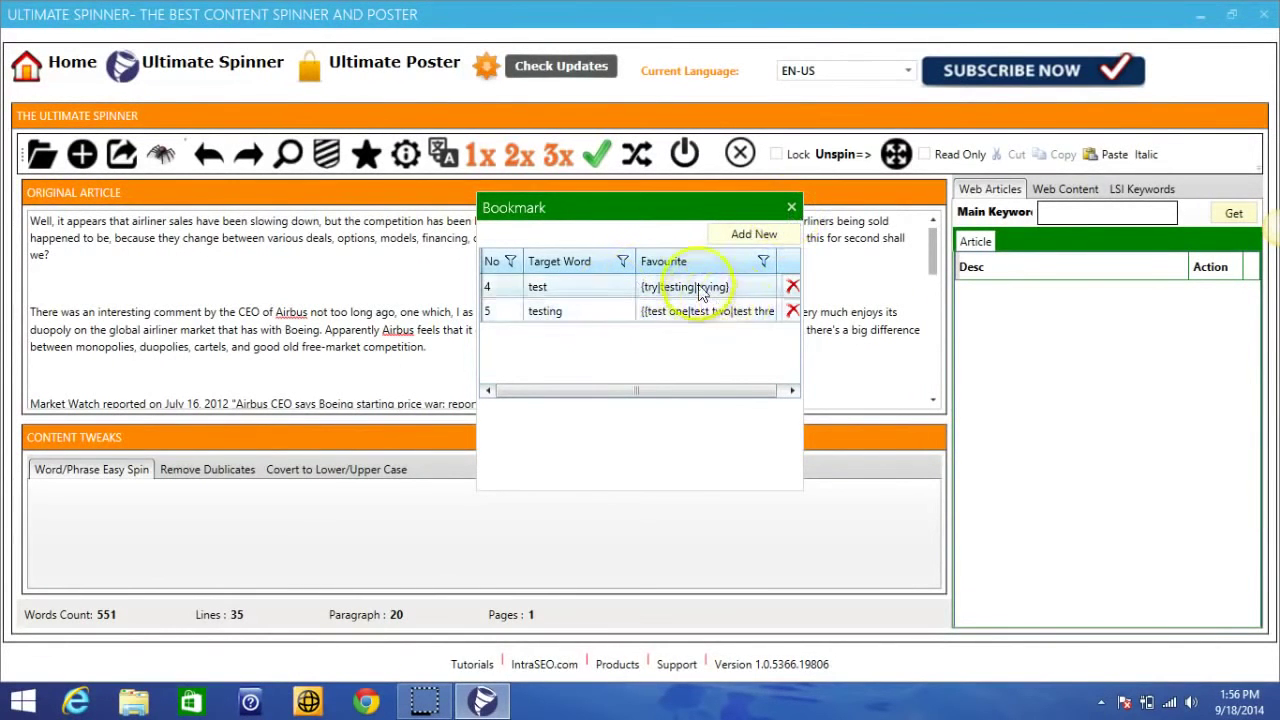
left_click(791, 207)
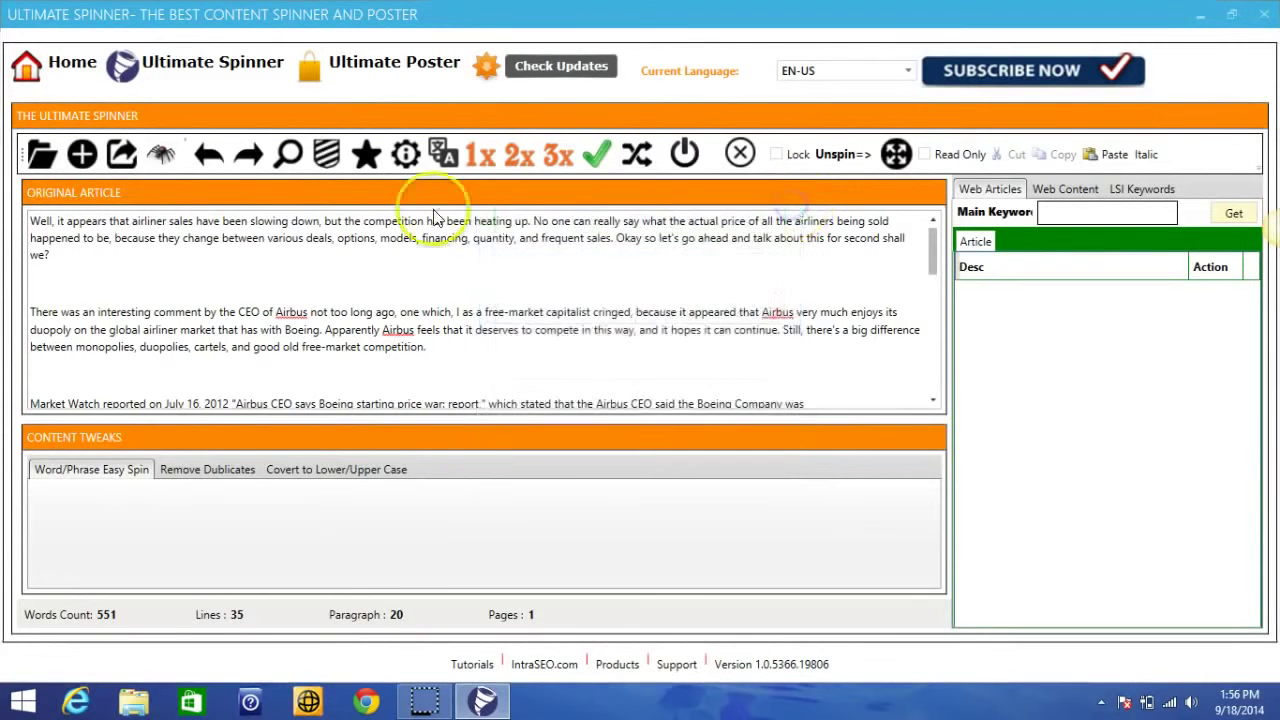
left_click(407, 157)
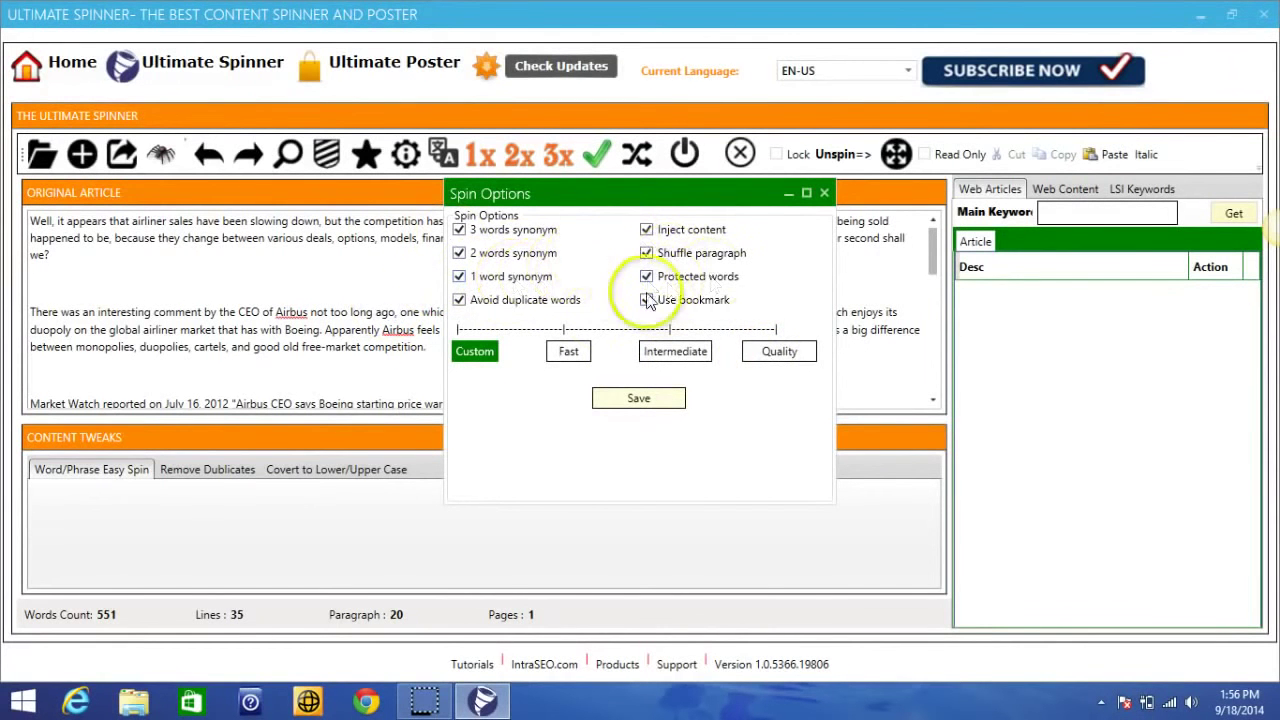
left_click(824, 192)
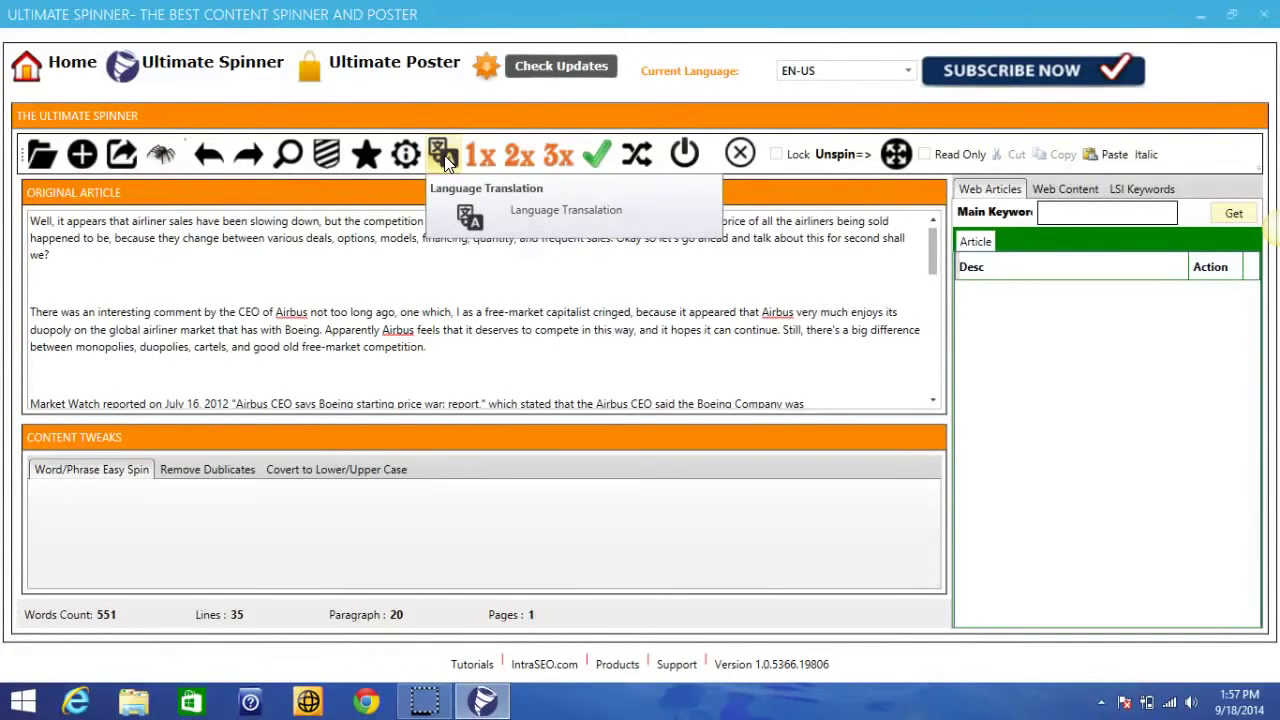
- Check synonyms for 'various', then select the article's first paragraph for translation
left_click(444, 155)
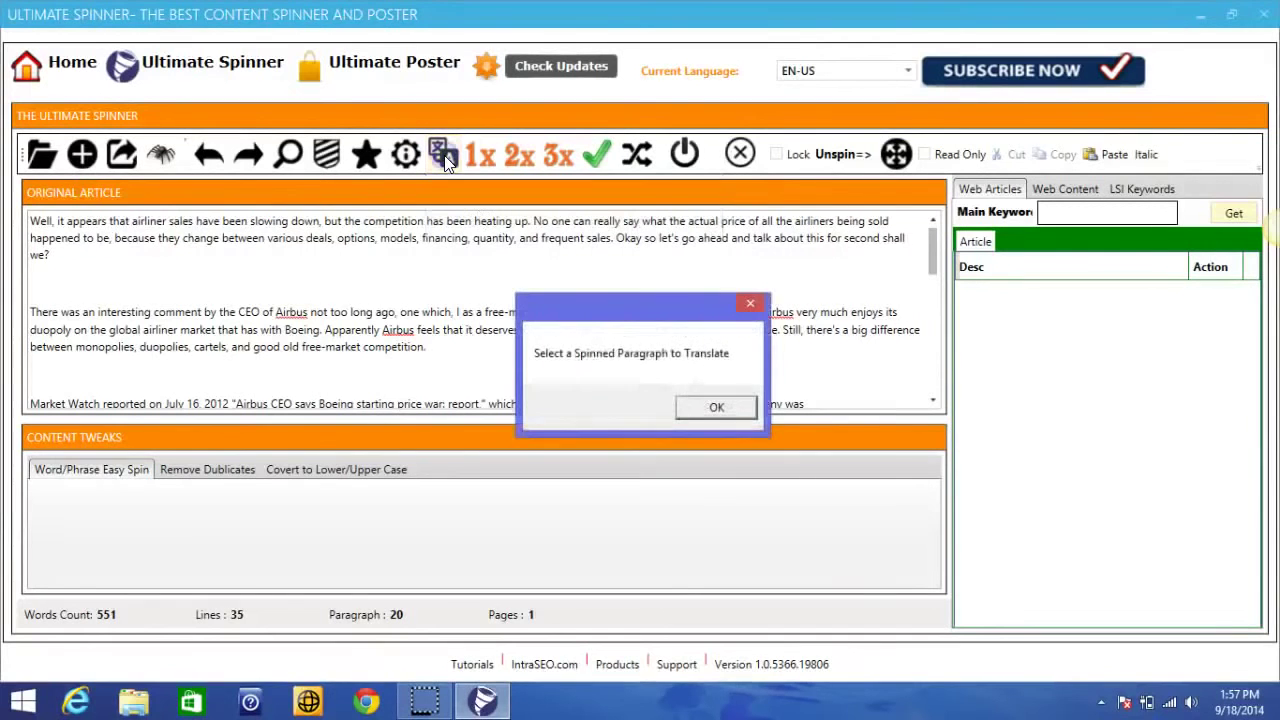
left_click(686, 410)
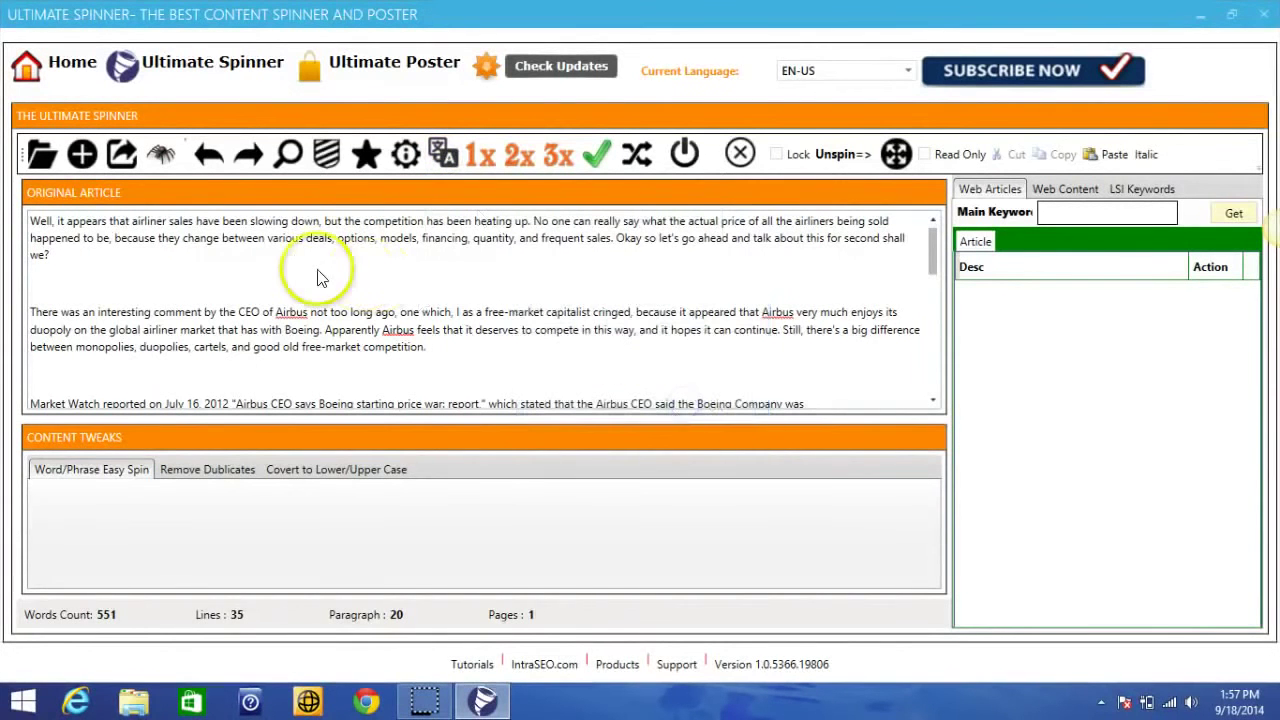
left_click_drag(252, 221, 285, 237)
left_click(283, 234)
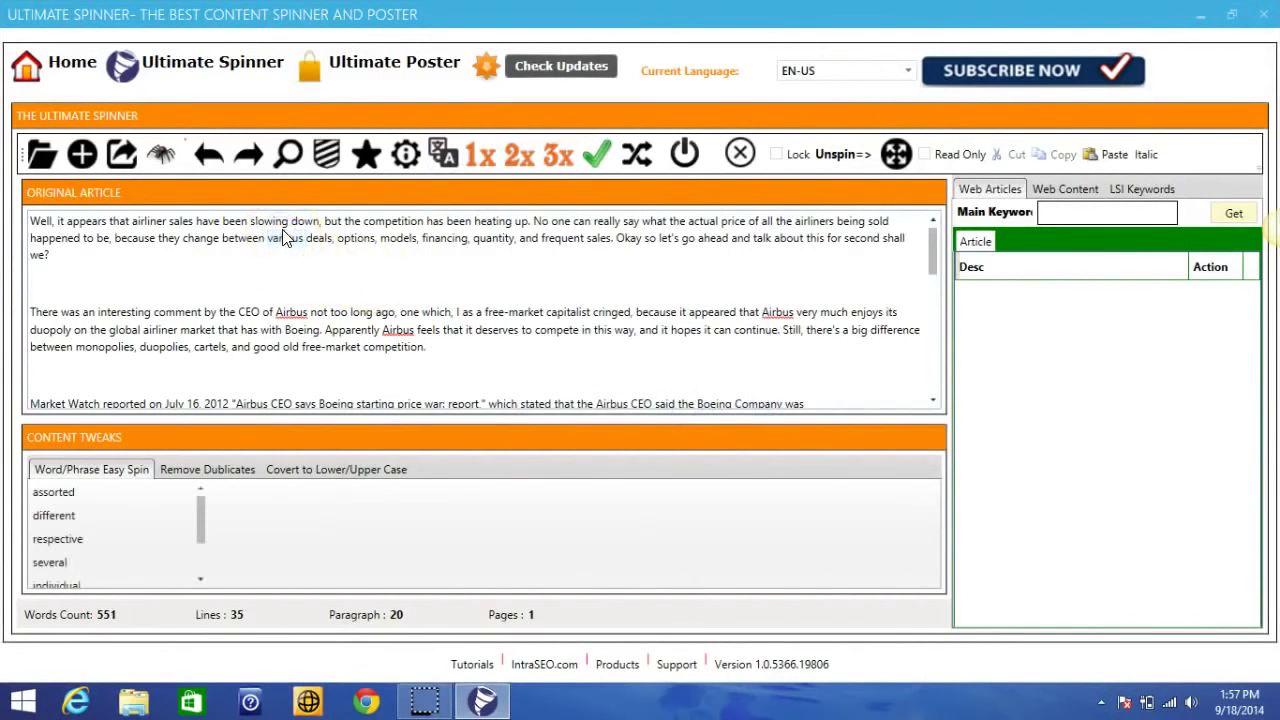
left_click_drag(50, 260, 29, 216)
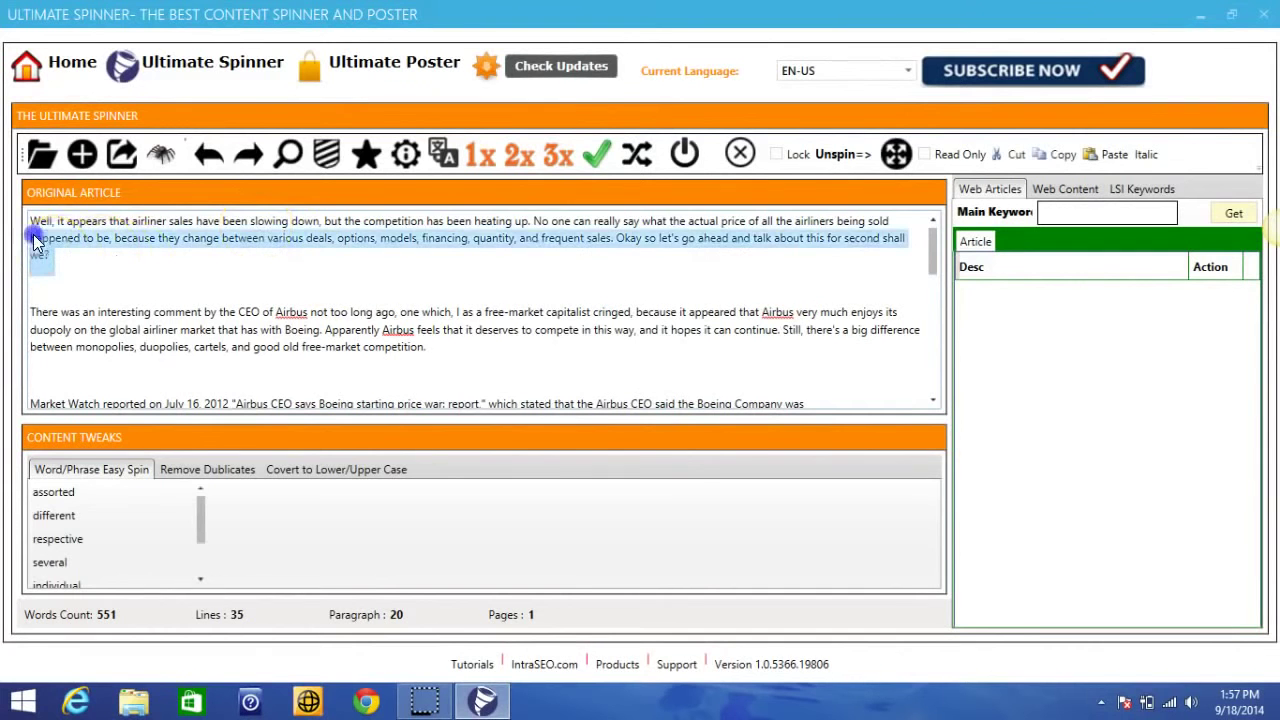
- Load the paragraph into the translator with French as target, play it aloud, then close
left_click(445, 150)
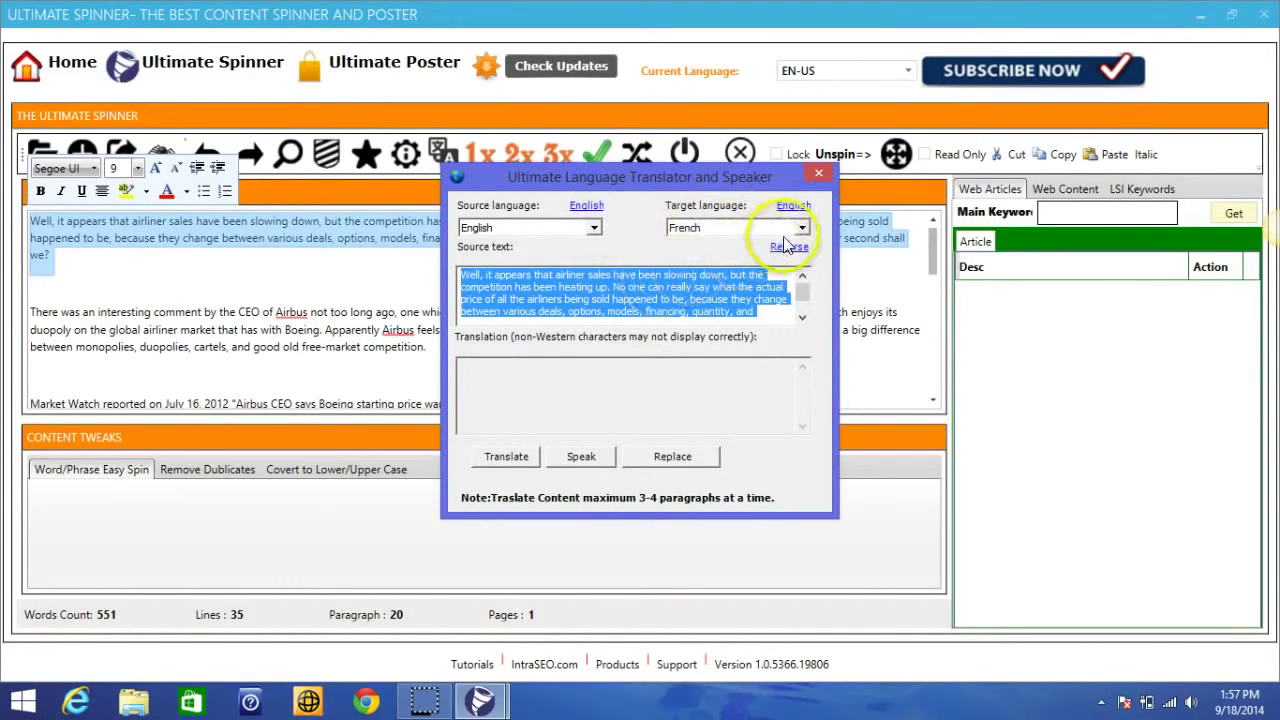
left_click(800, 228)
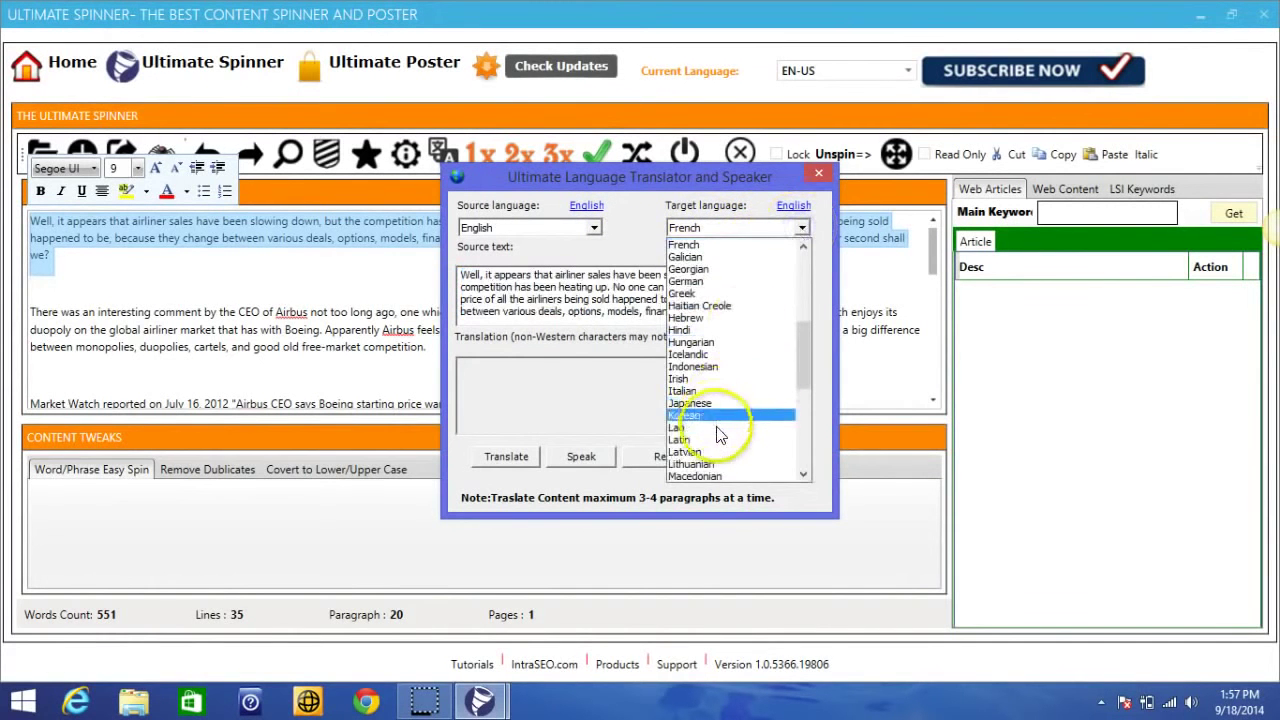
left_click(636, 242)
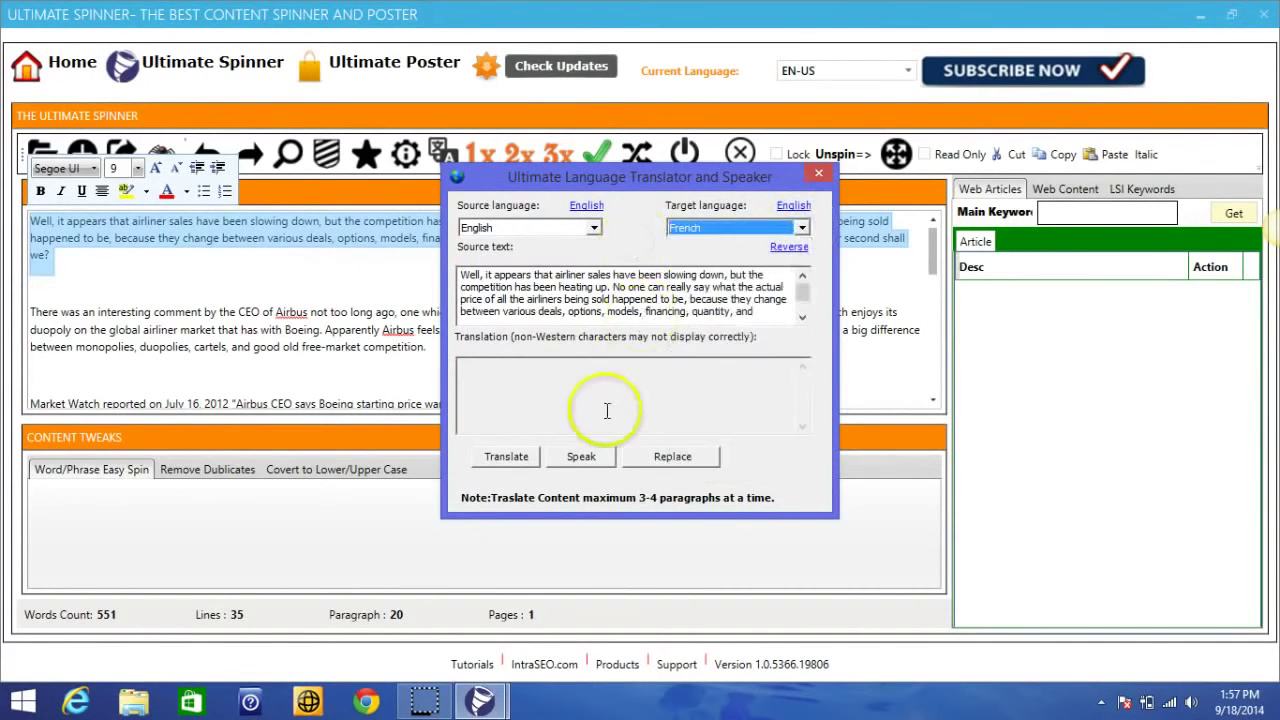
left_click(581, 464)
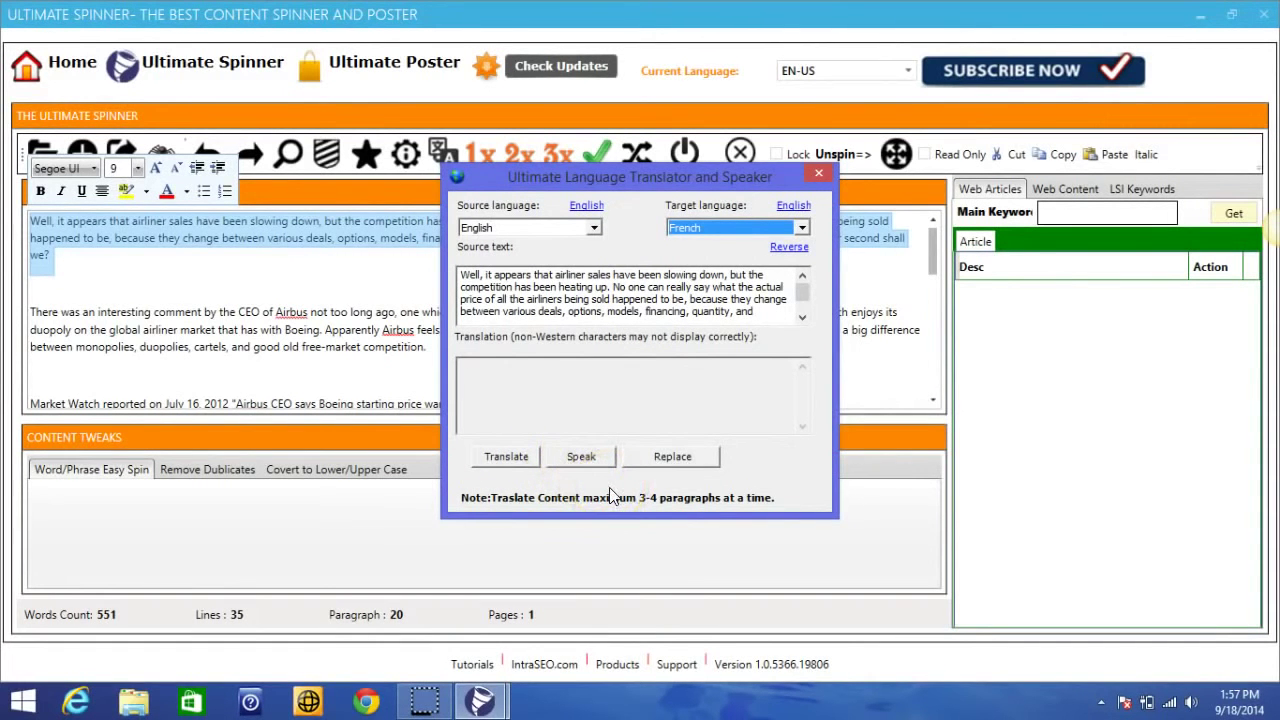
left_click(583, 458)
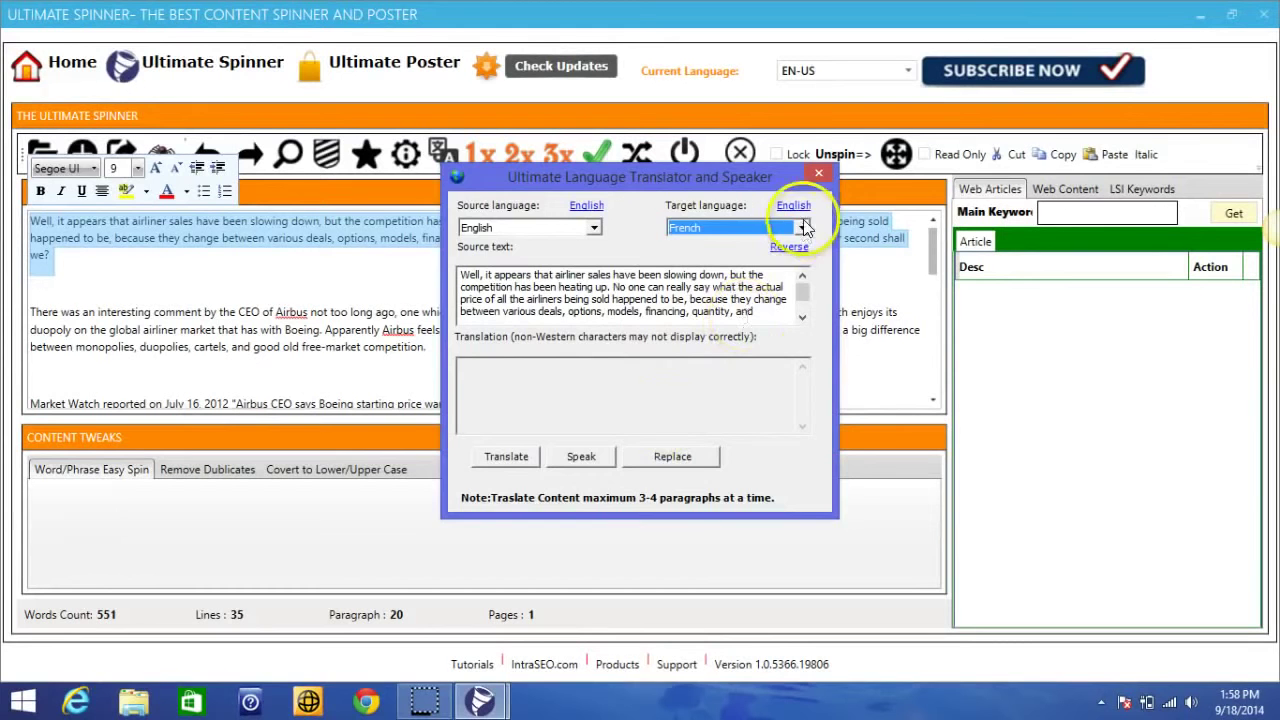
left_click(818, 173)
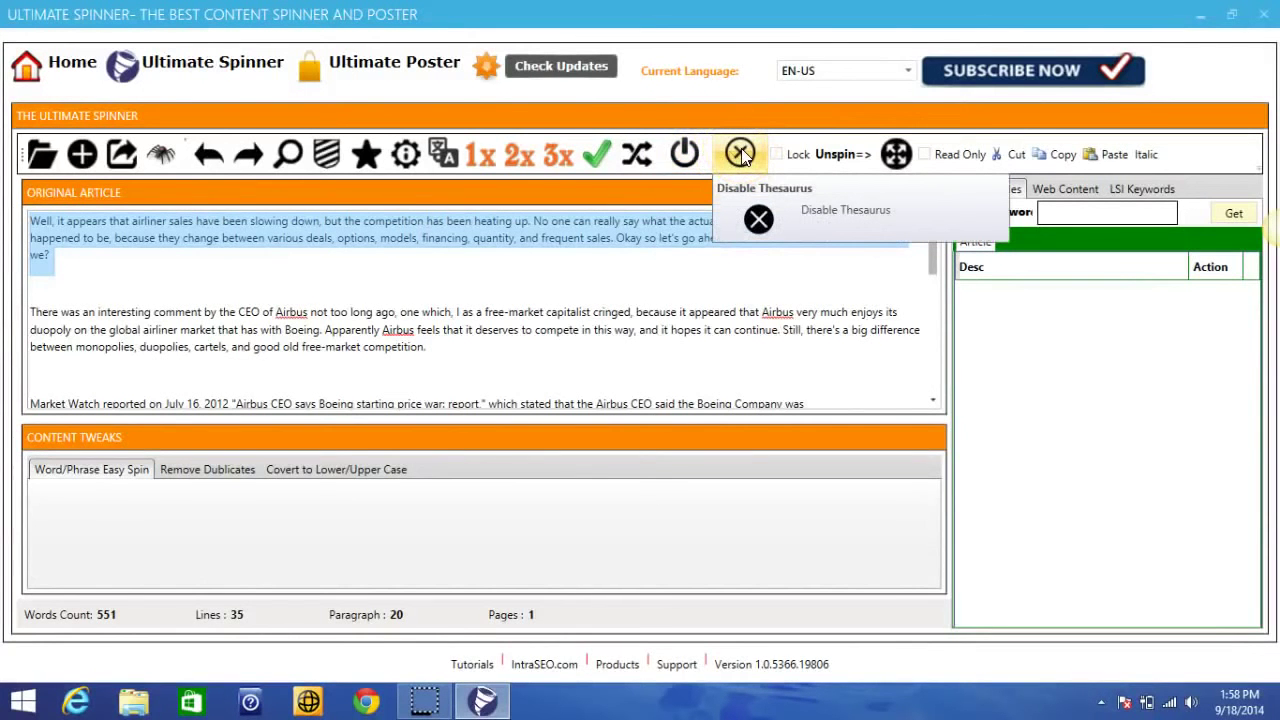
left_click(703, 318)
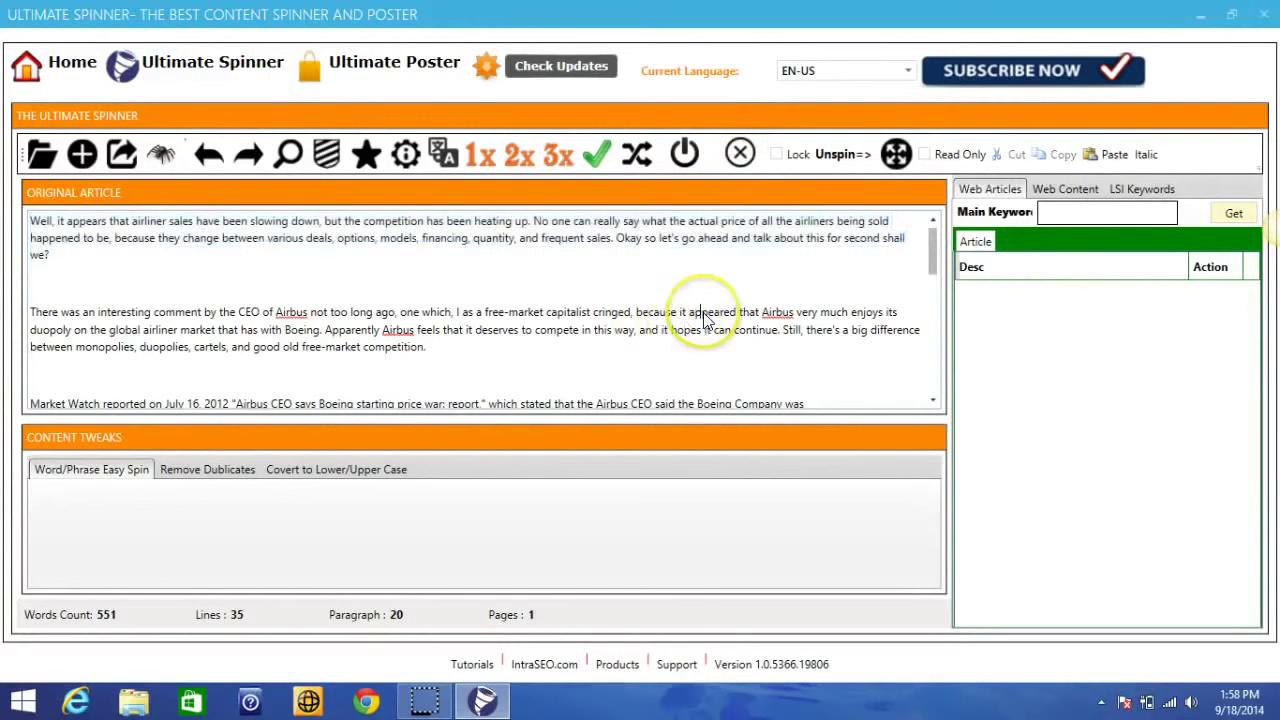